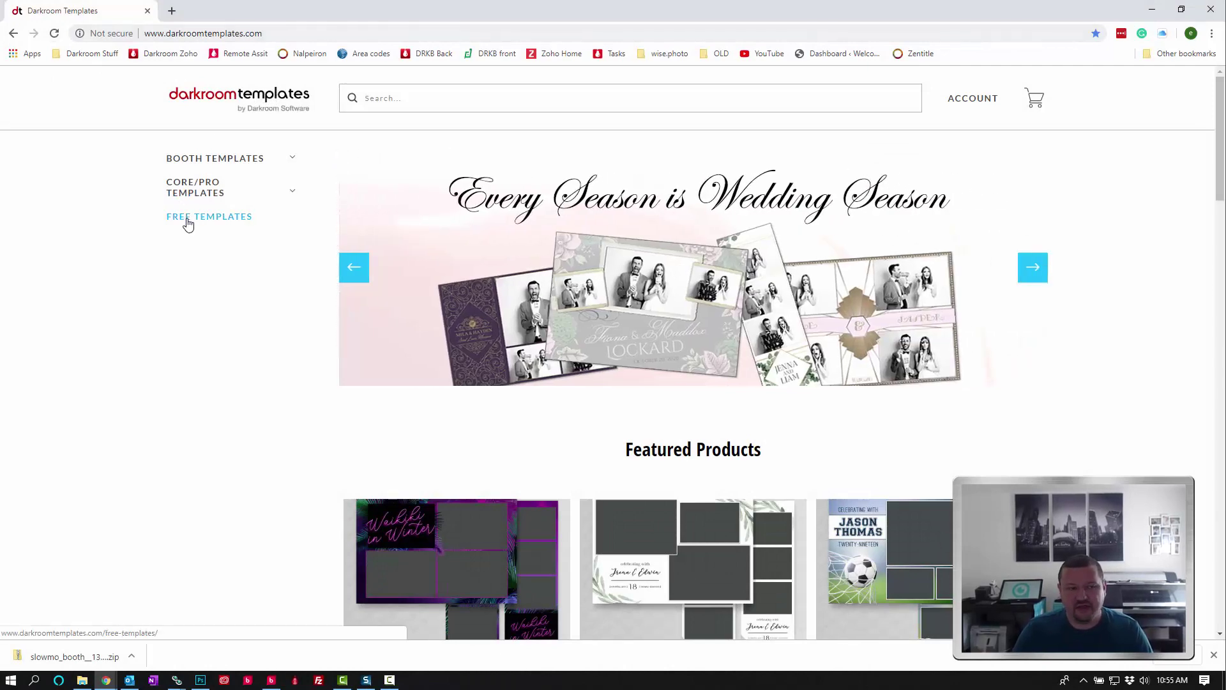
Add the free Photo Booth with Animated Gif (4Images) theme to the cart.
{"action": "left_click", "coordinate": [187, 220]}
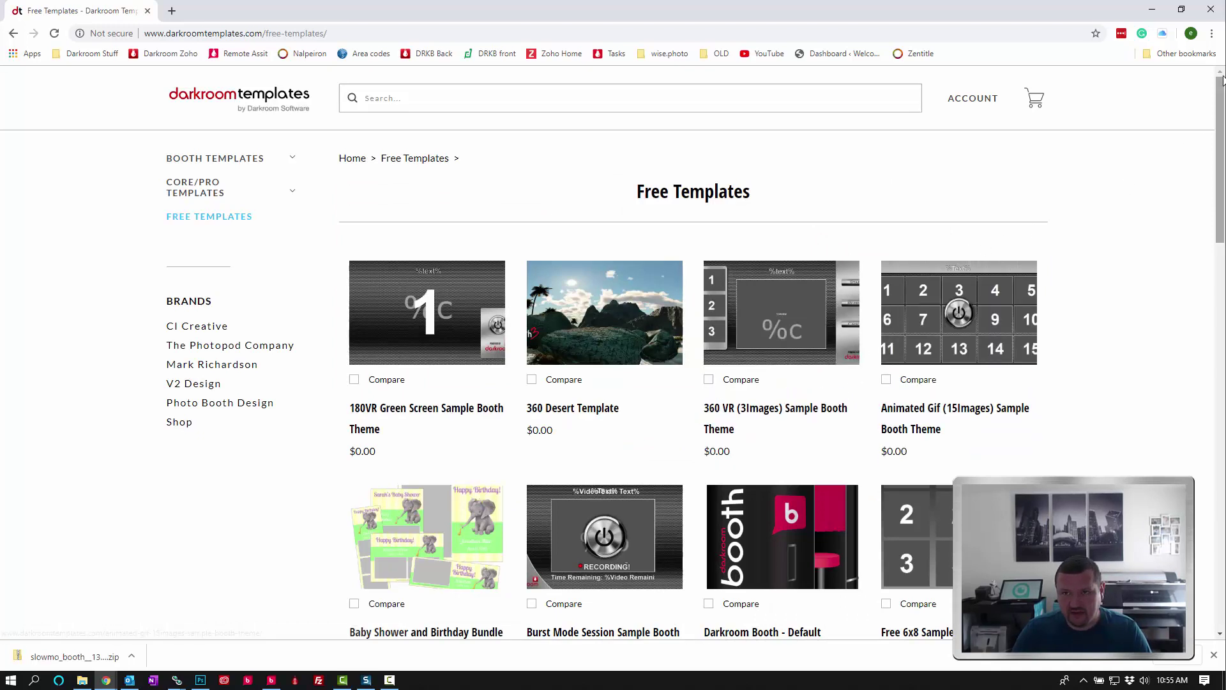
{"action": "left_click_drag", "start_coordinate": [1220, 97], "coordinate": [1217, 294]}
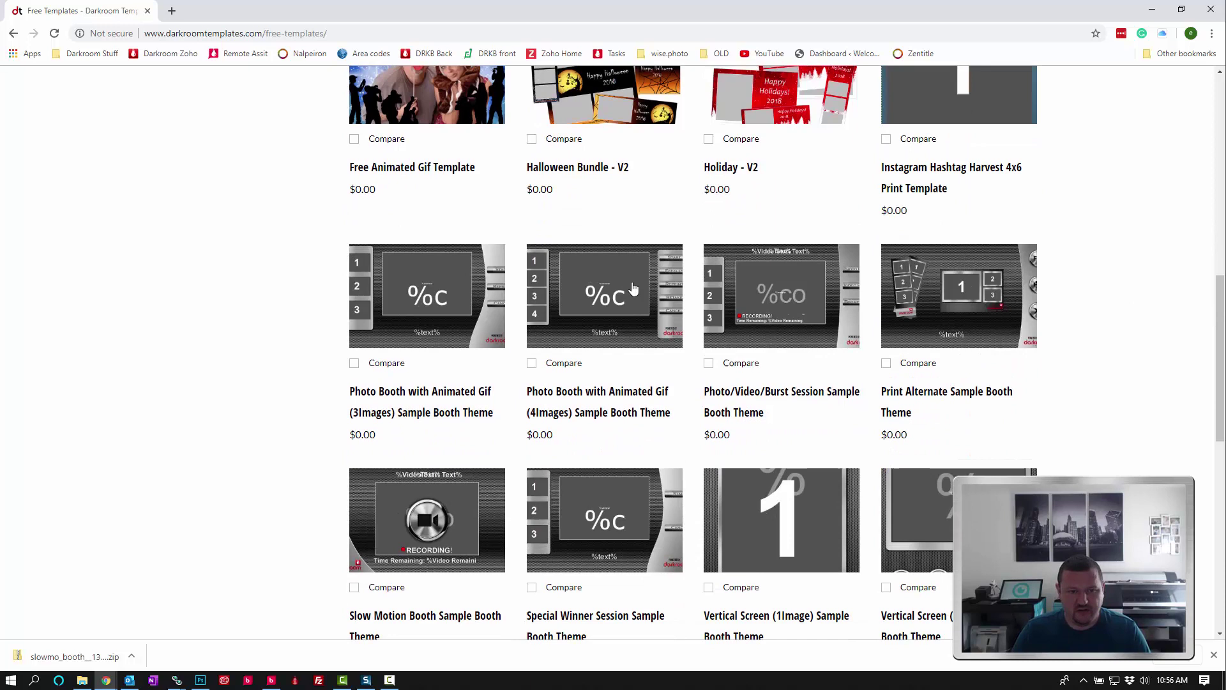
{"action": "mouse_move", "coordinate": [580, 287]}
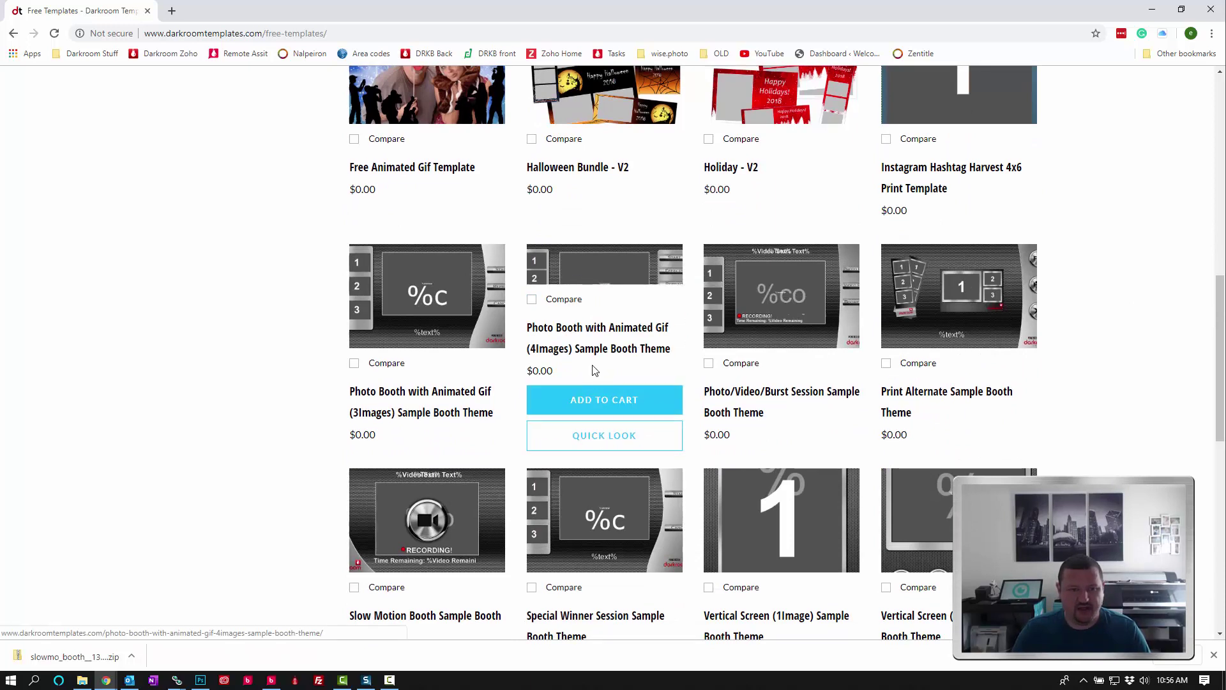
{"action": "left_click", "coordinate": [557, 405]}
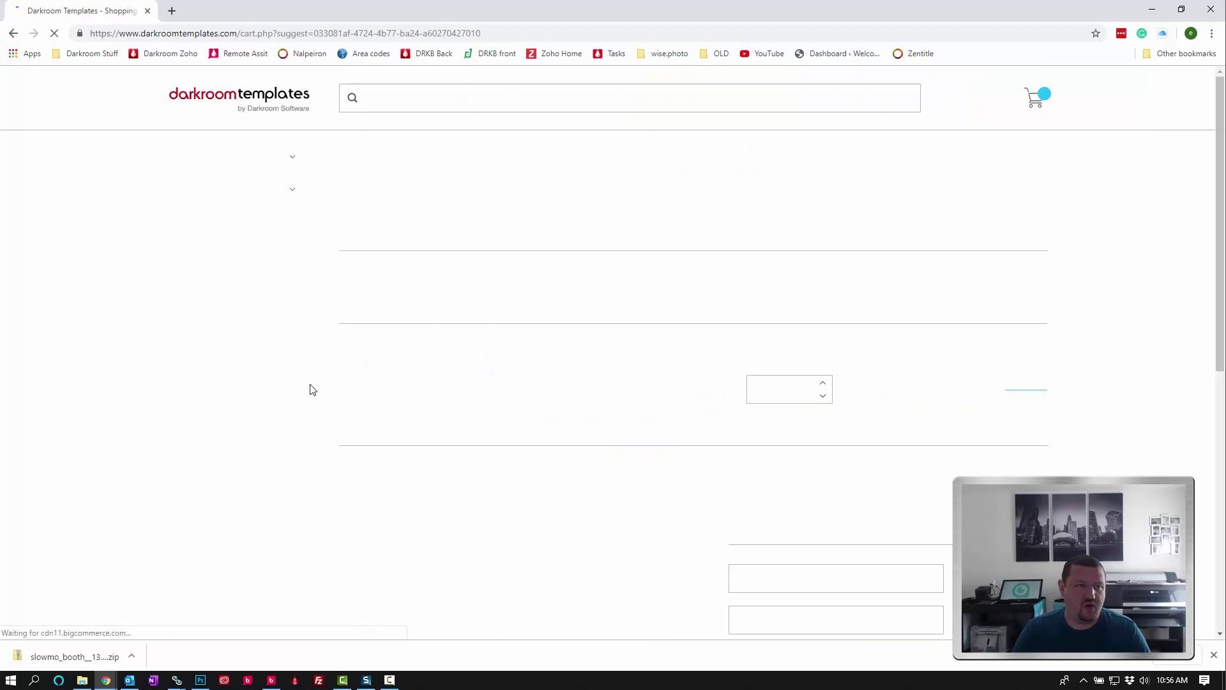
Add the Photo/Video/Burst Session sample theme to the cart, making two free items.
{"action": "left_click", "coordinate": [11, 33]}
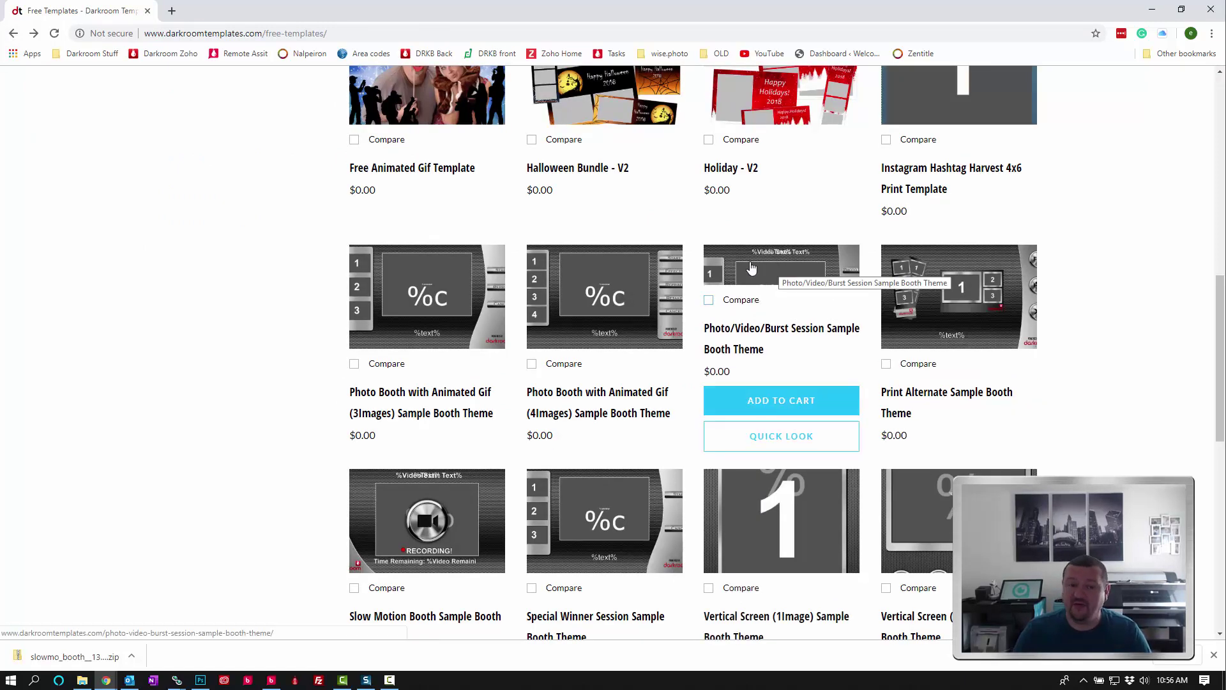
{"action": "left_click", "coordinate": [805, 410]}
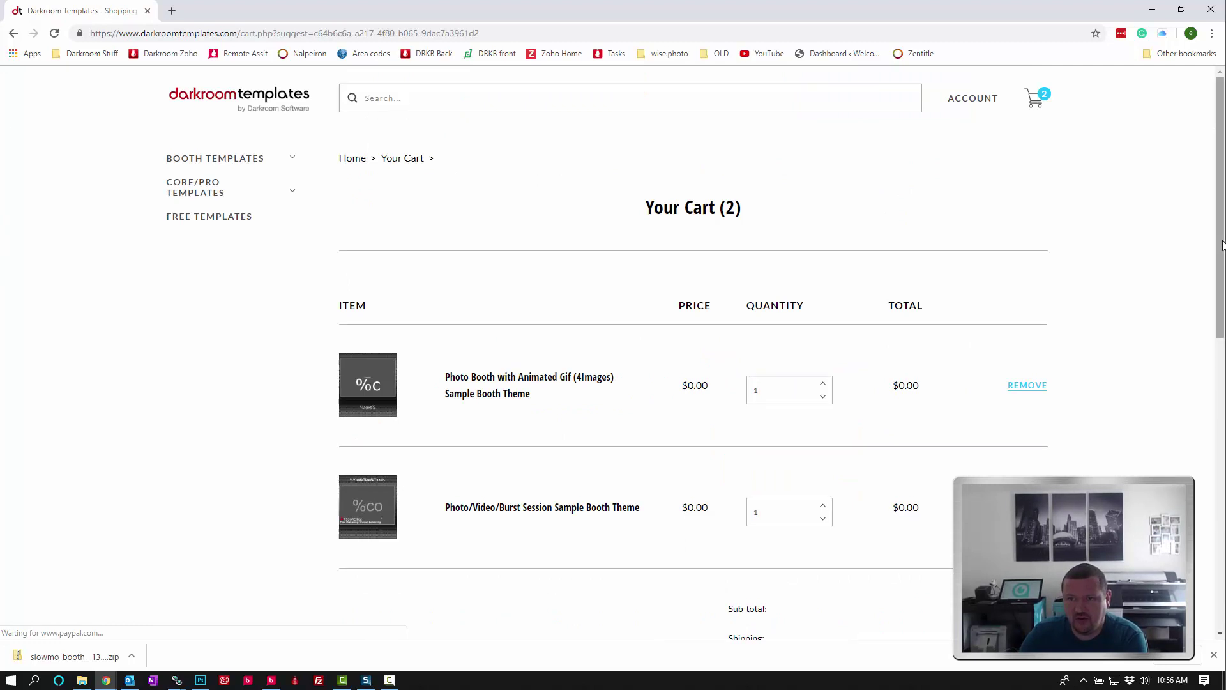
{"action": "scroll", "coordinate": [1220, 396], "scroll_direction": "down", "scroll_amount": 4}
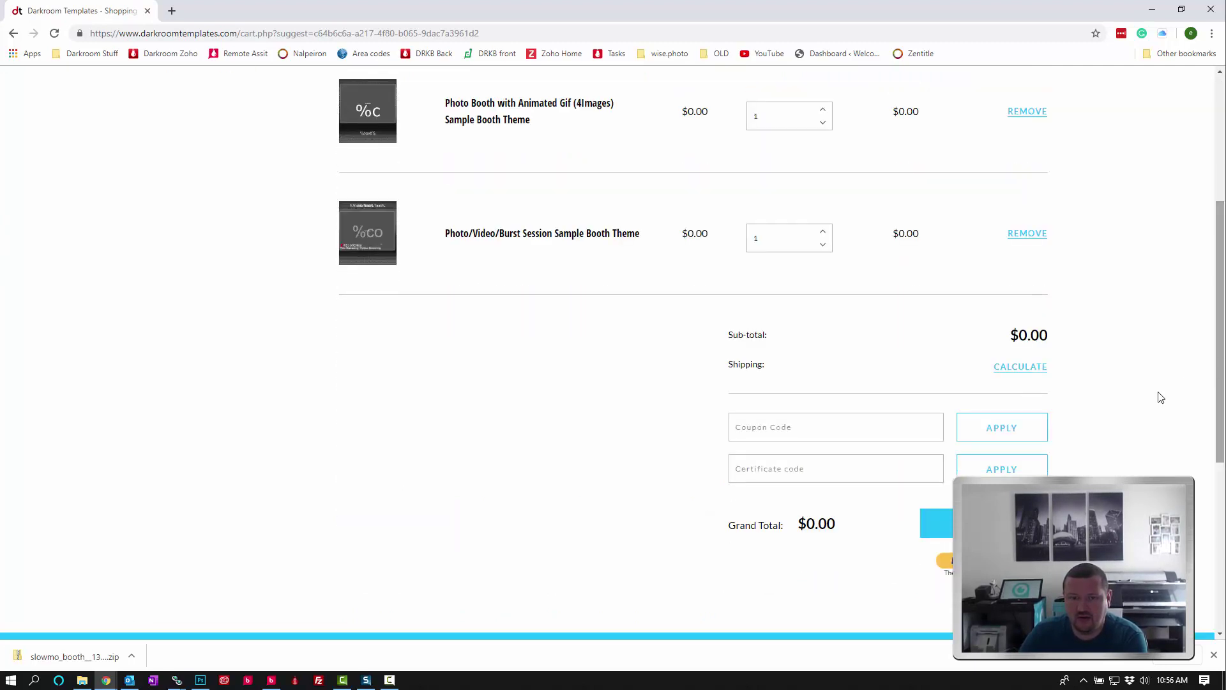
Place the $0.00 order as a returning customer billed to the existing address.
{"action": "left_click", "coordinate": [938, 524]}
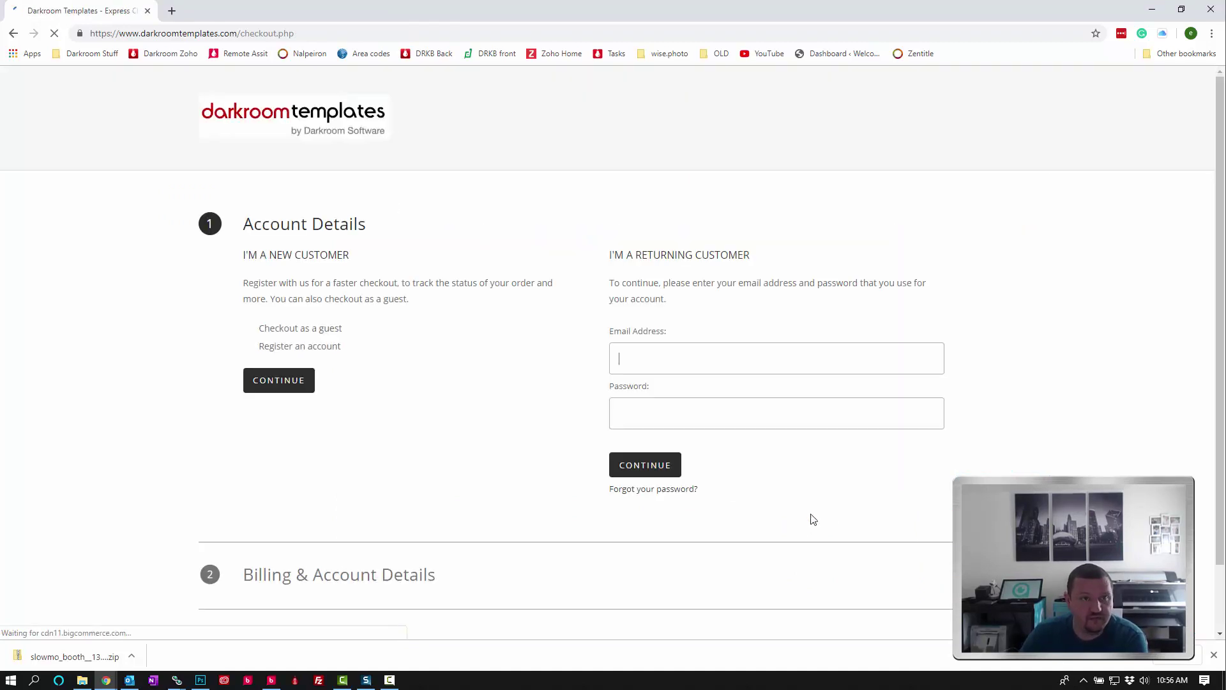
{"action": "left_click", "coordinate": [641, 466]}
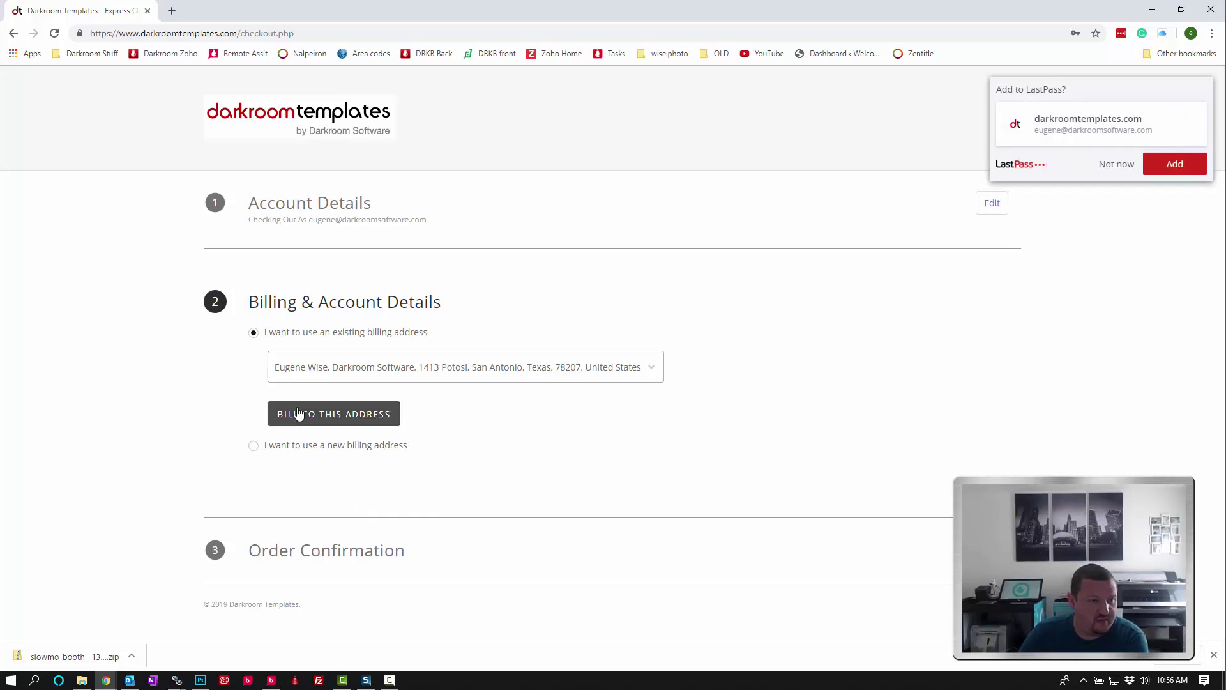
{"action": "left_click", "coordinate": [364, 425]}
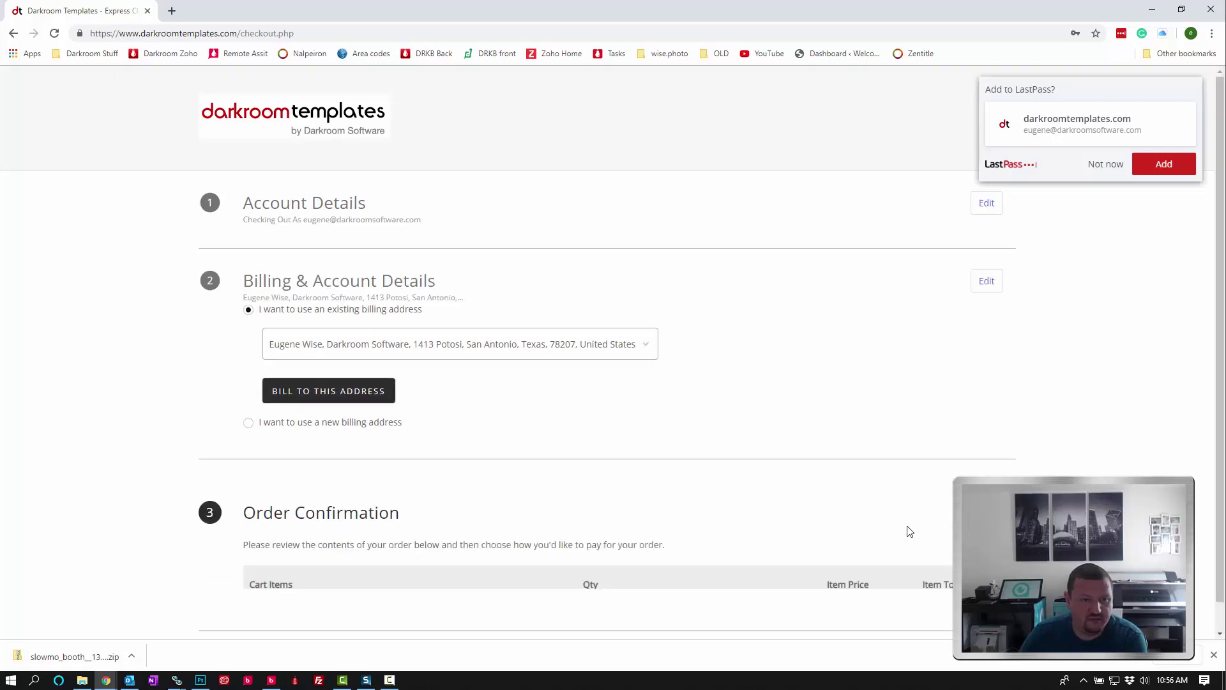
{"action": "scroll", "coordinate": [910, 532], "scroll_direction": "down", "scroll_amount": 1}
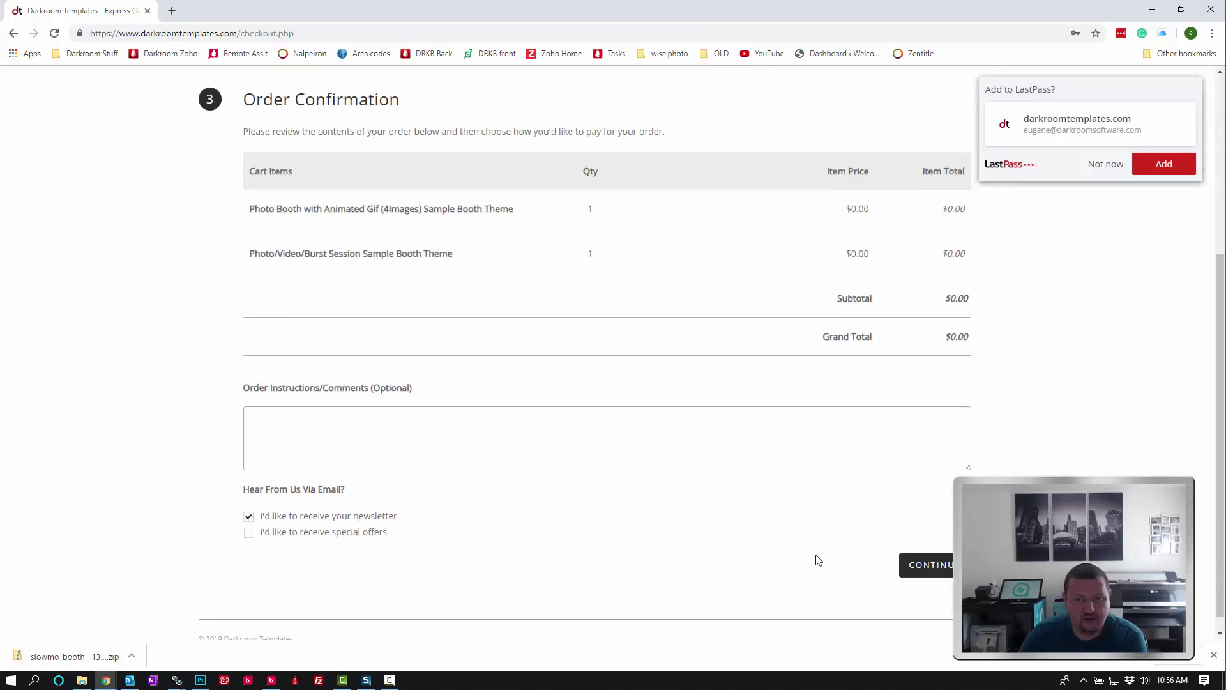
{"action": "left_click", "coordinate": [932, 569]}
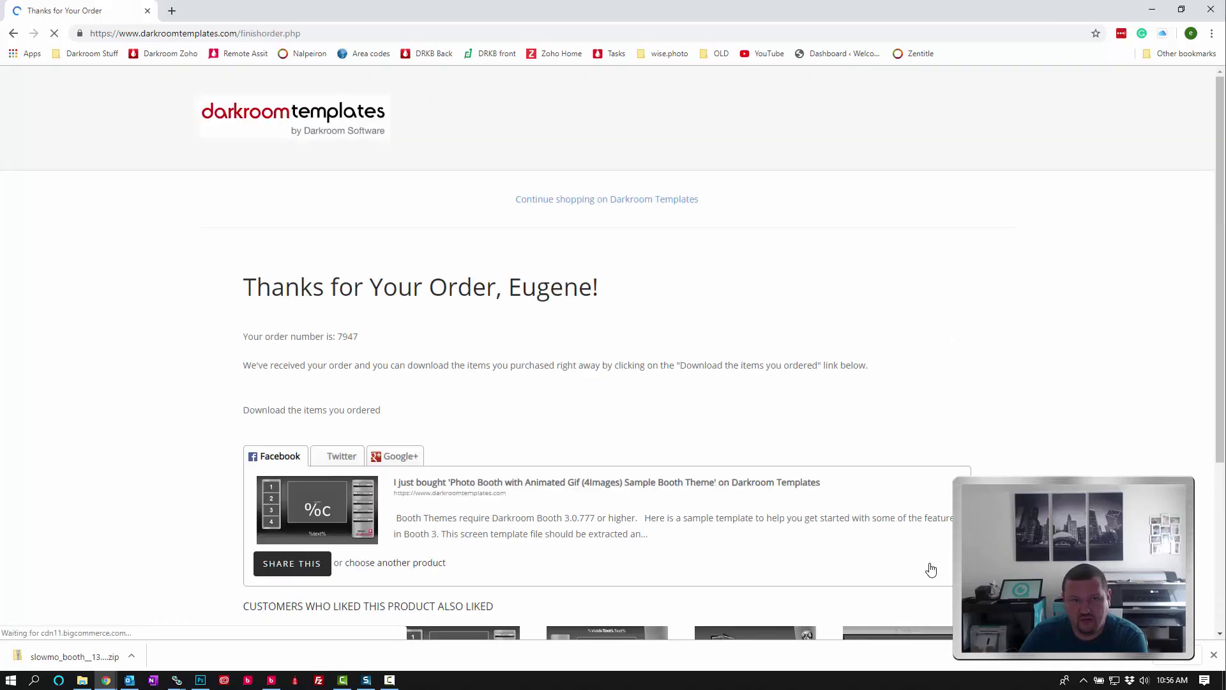
{"action": "scroll", "coordinate": [458, 274], "scroll_direction": "down", "scroll_amount": 4}
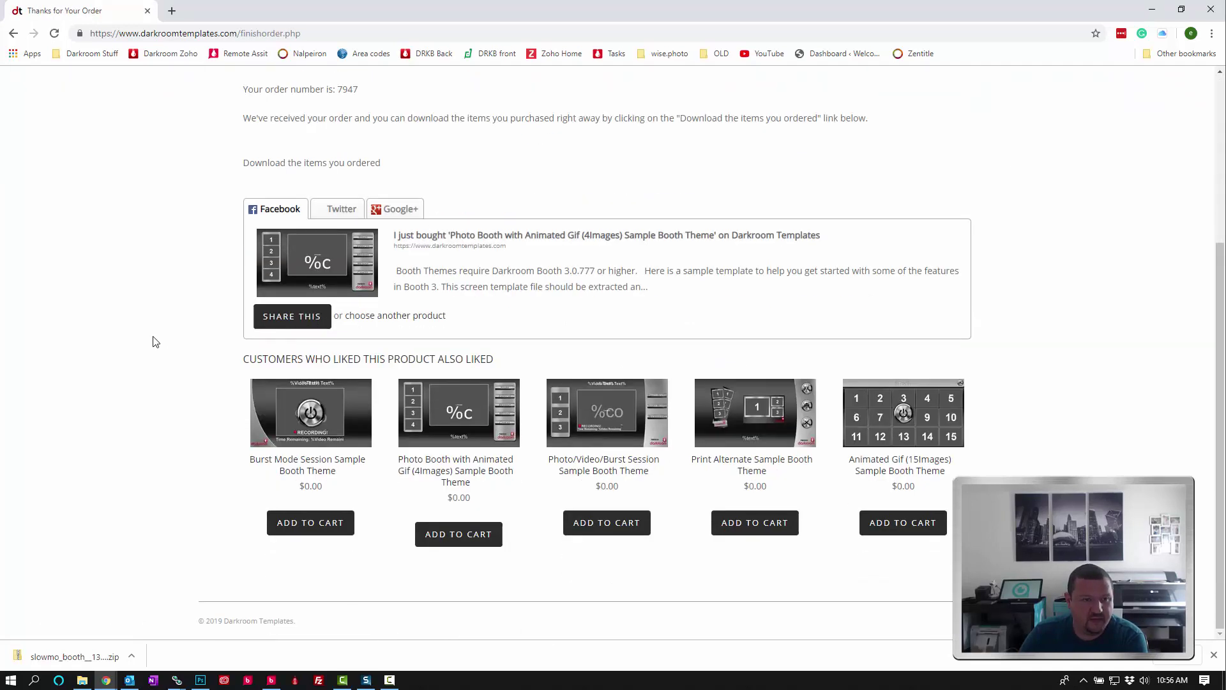
{"action": "scroll", "coordinate": [178, 254], "scroll_direction": "up", "scroll_amount": 4}
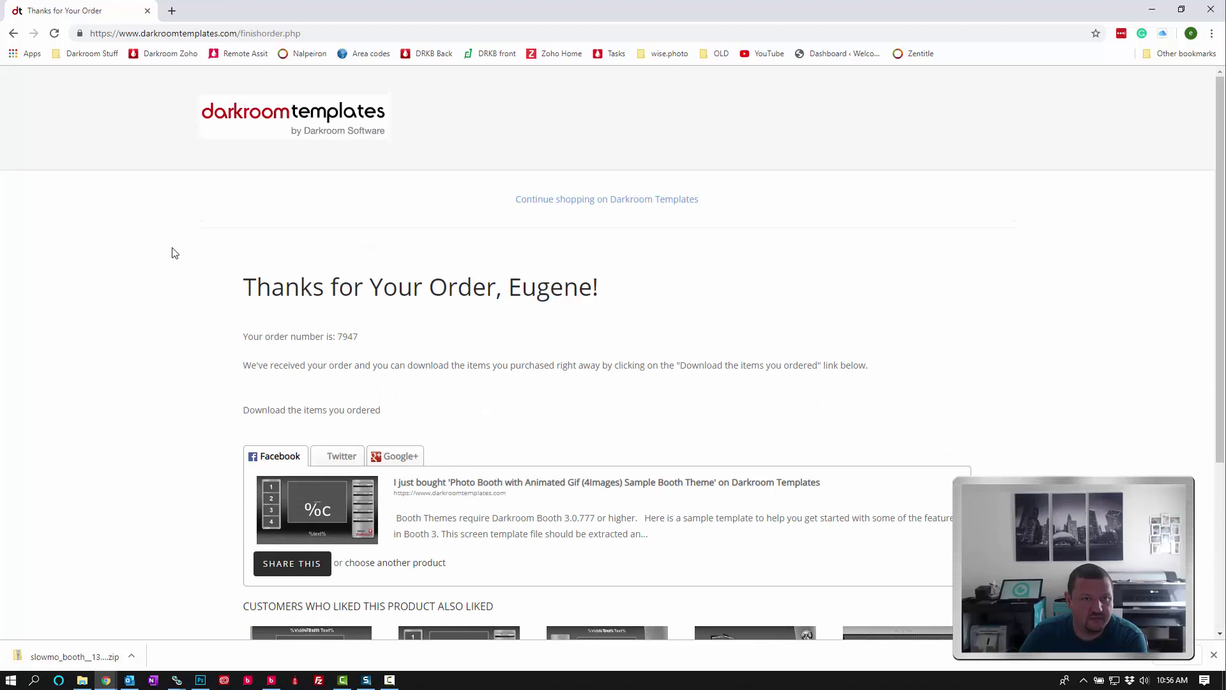
From the newest order, download the photo_video_boomerang zip.
{"action": "left_click", "coordinate": [272, 416]}
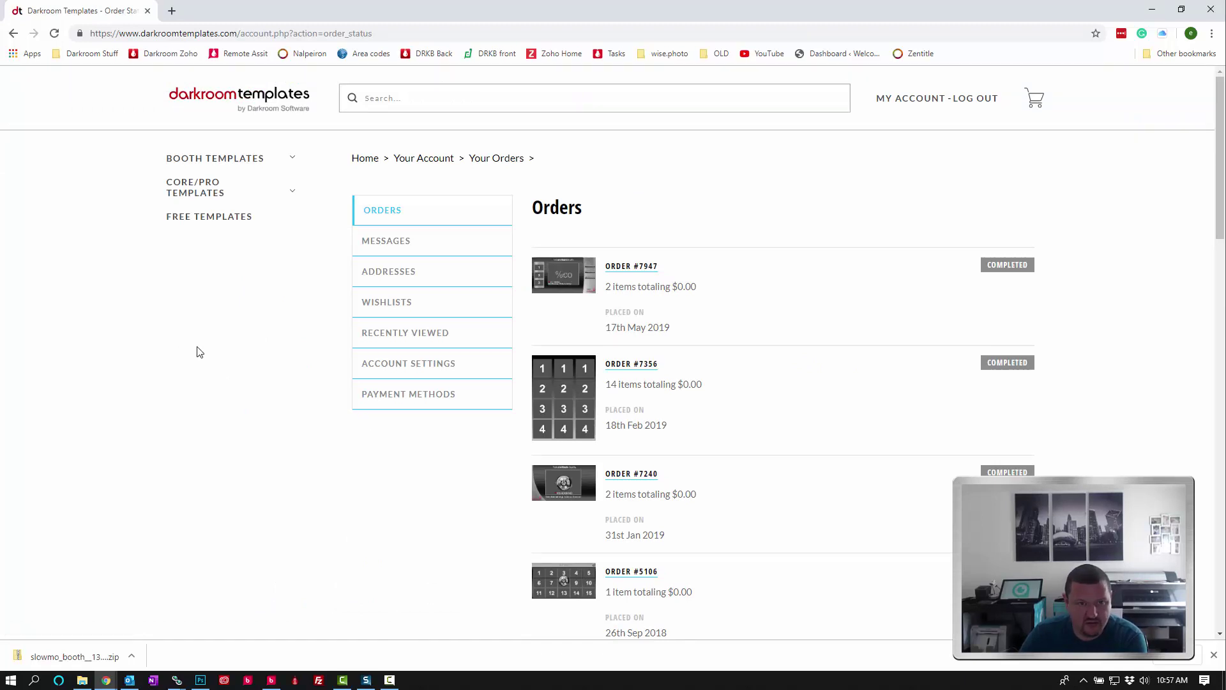
{"action": "left_click", "coordinate": [567, 276]}
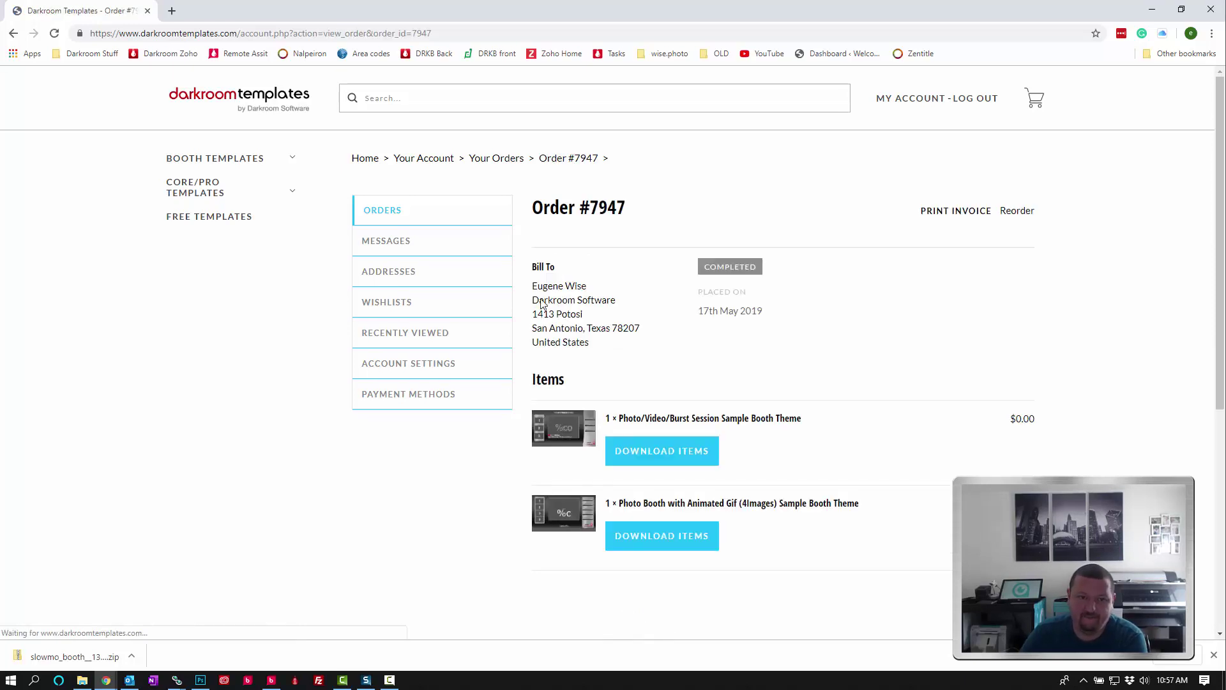
{"action": "left_click", "coordinate": [674, 449]}
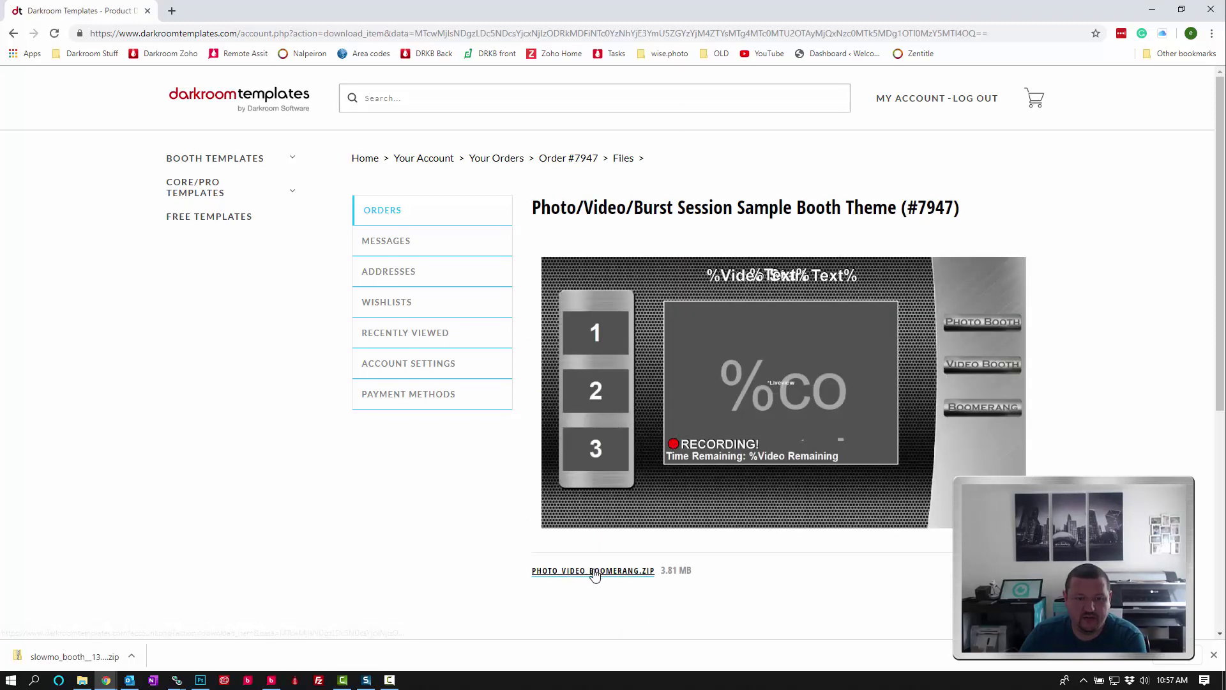
{"action": "left_click", "coordinate": [589, 570]}
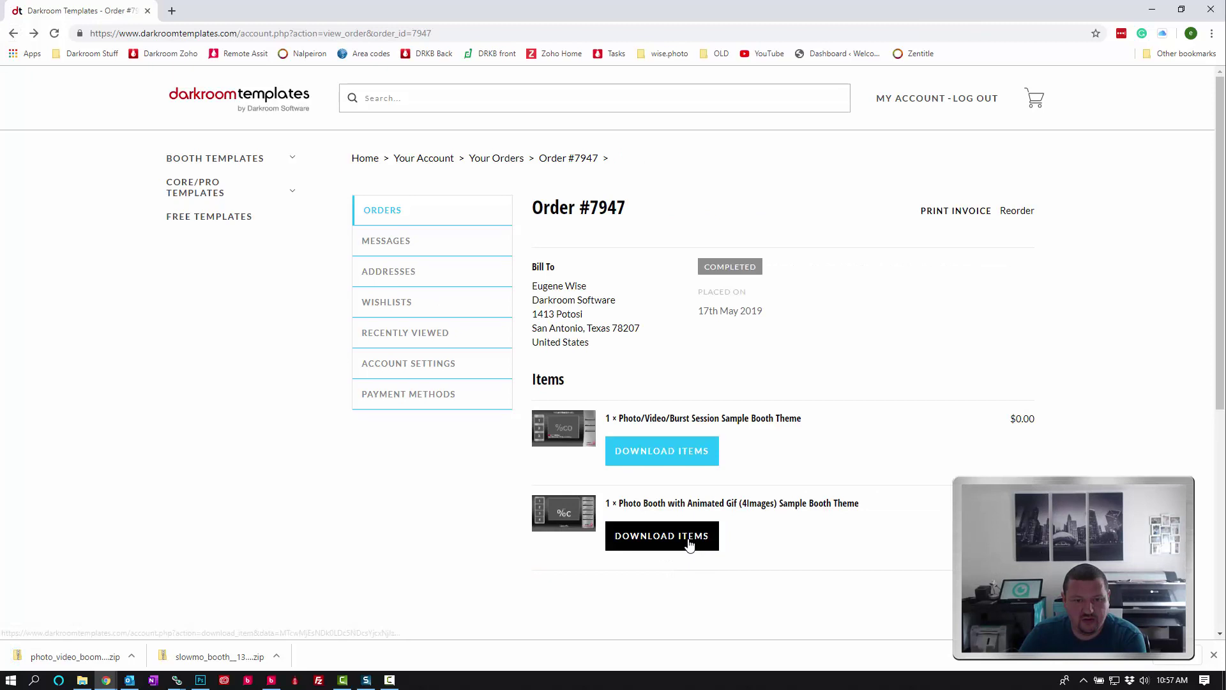
Download the 4photoboothxbdr zip (6.01 MB) and show it in its folder.
{"action": "left_click", "coordinate": [688, 544]}
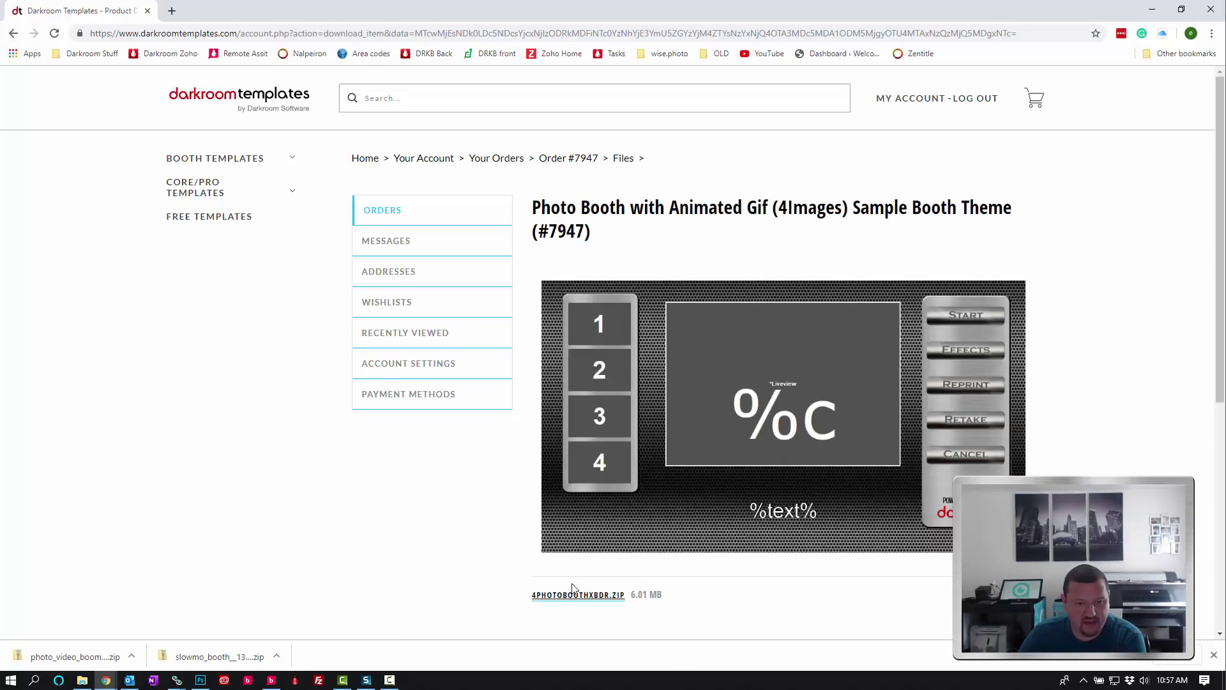
{"action": "left_click", "coordinate": [566, 595]}
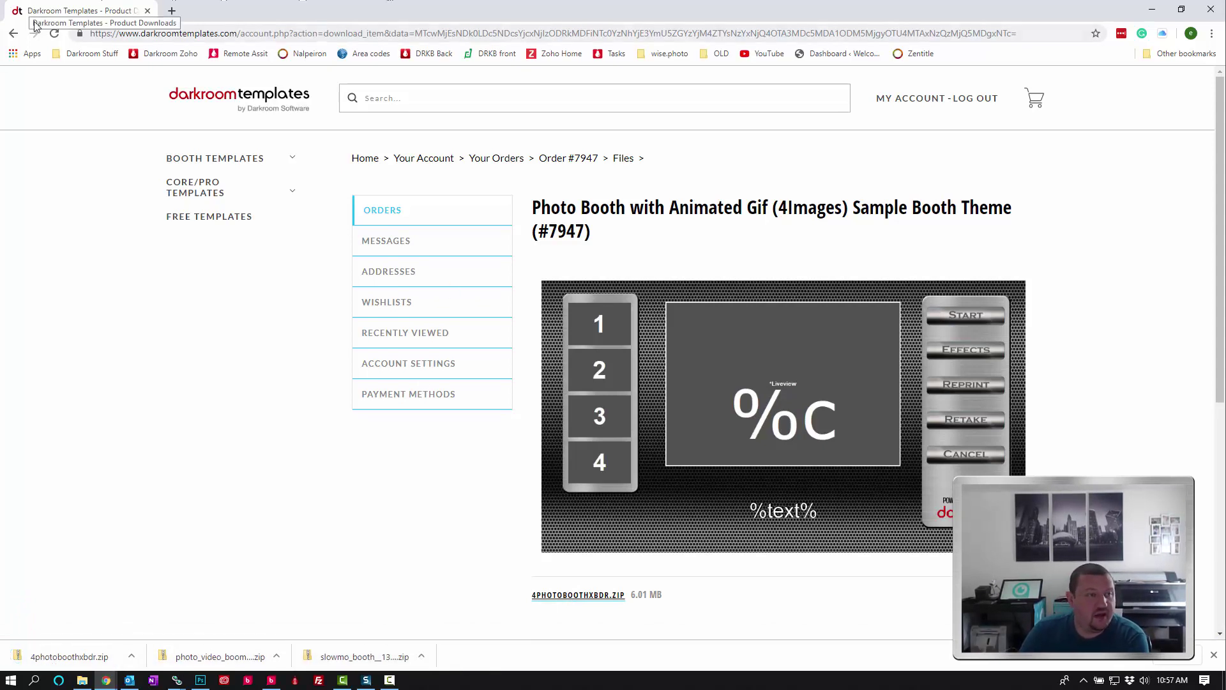
{"action": "left_click", "coordinate": [132, 656]}
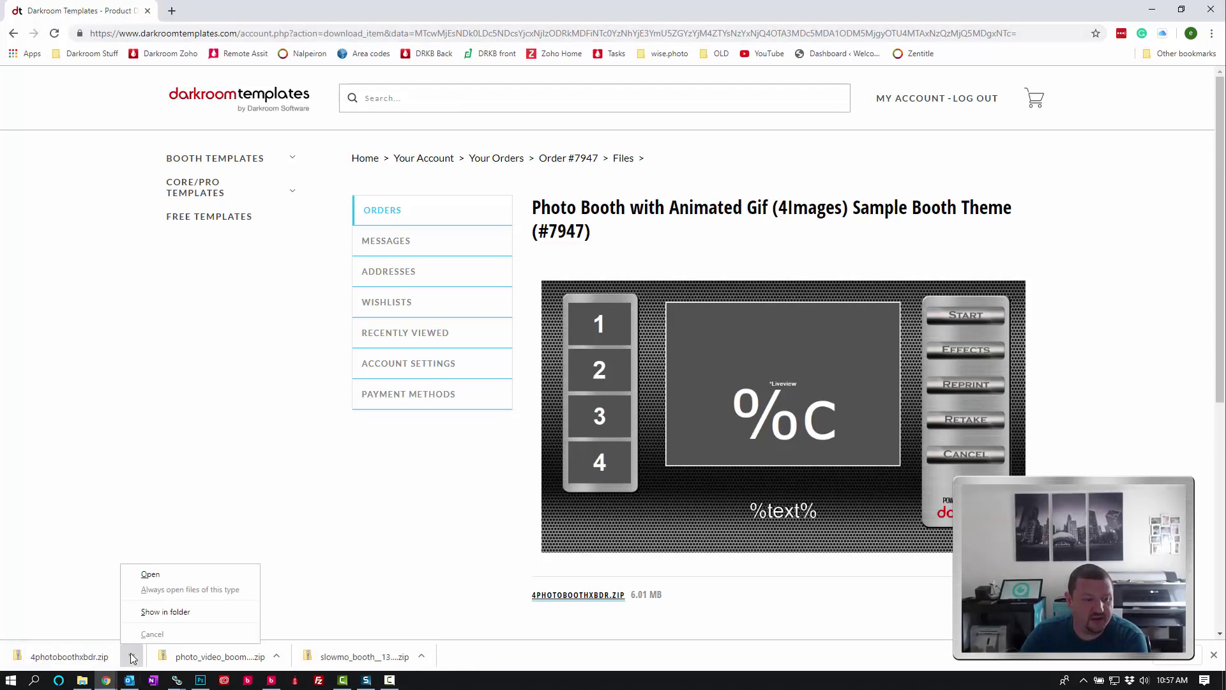
{"action": "left_click", "coordinate": [185, 614]}
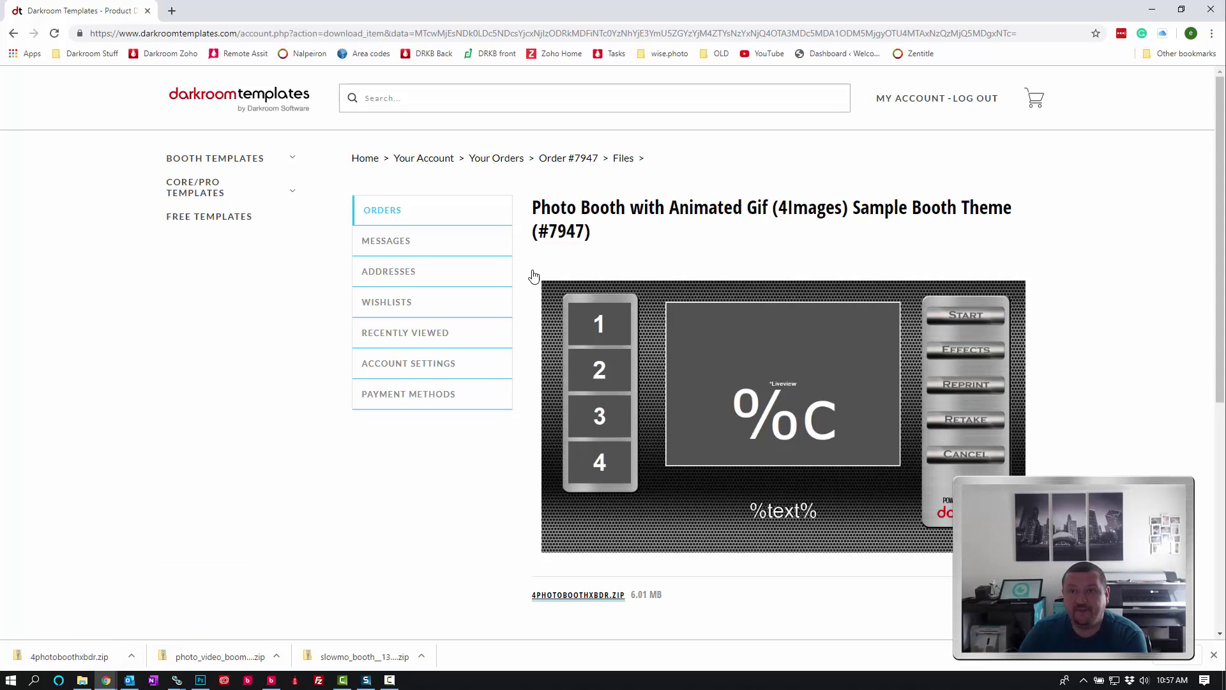
With Chrome minimized, open X:\BoothScreens in File Explorer and narrow the window.
{"action": "left_click", "coordinate": [1154, 11]}
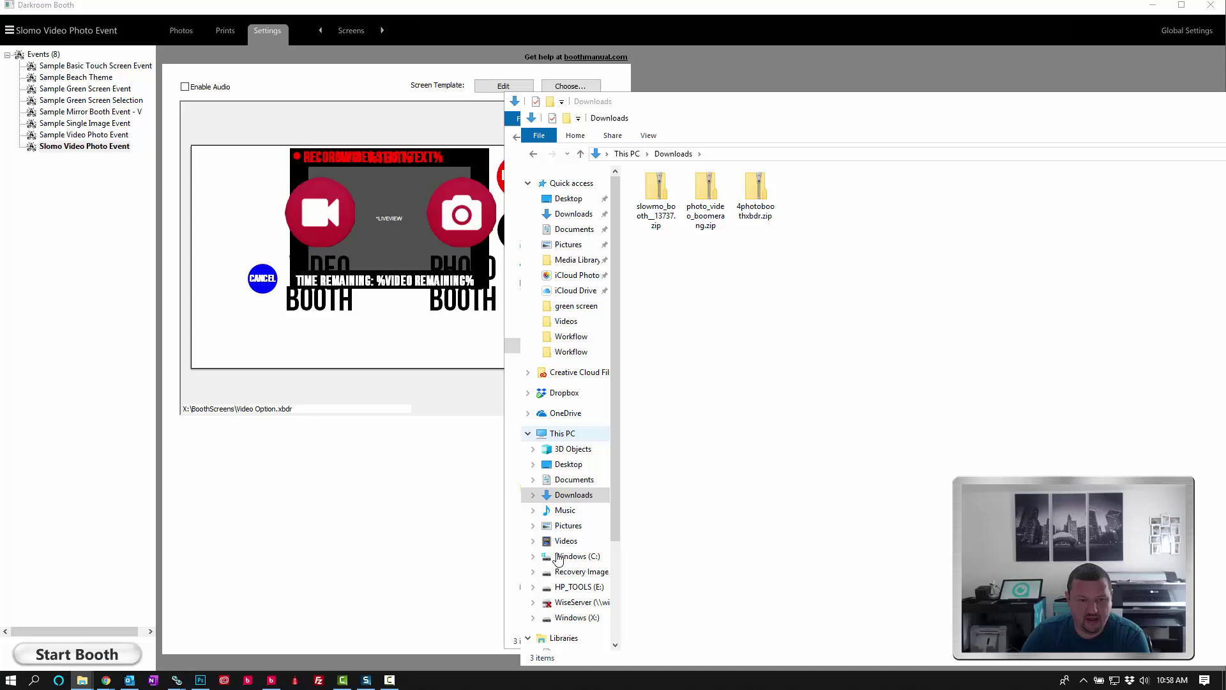
{"action": "left_click", "coordinate": [575, 618]}
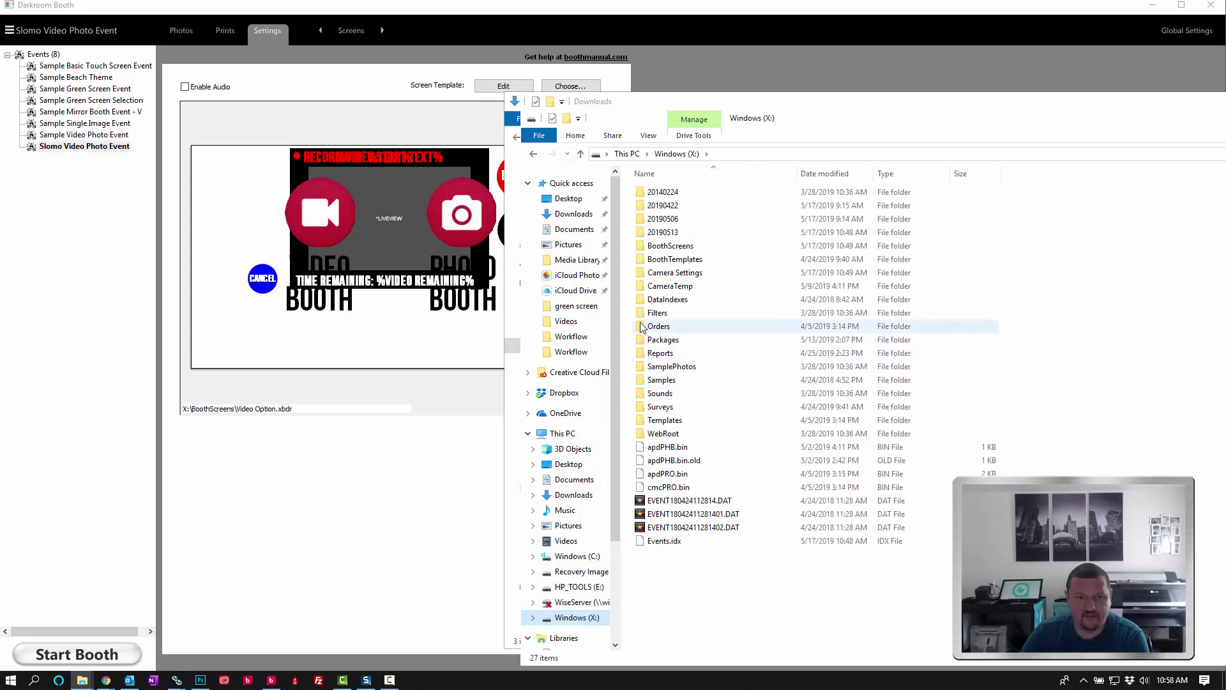
{"action": "left_click", "coordinate": [668, 246]}
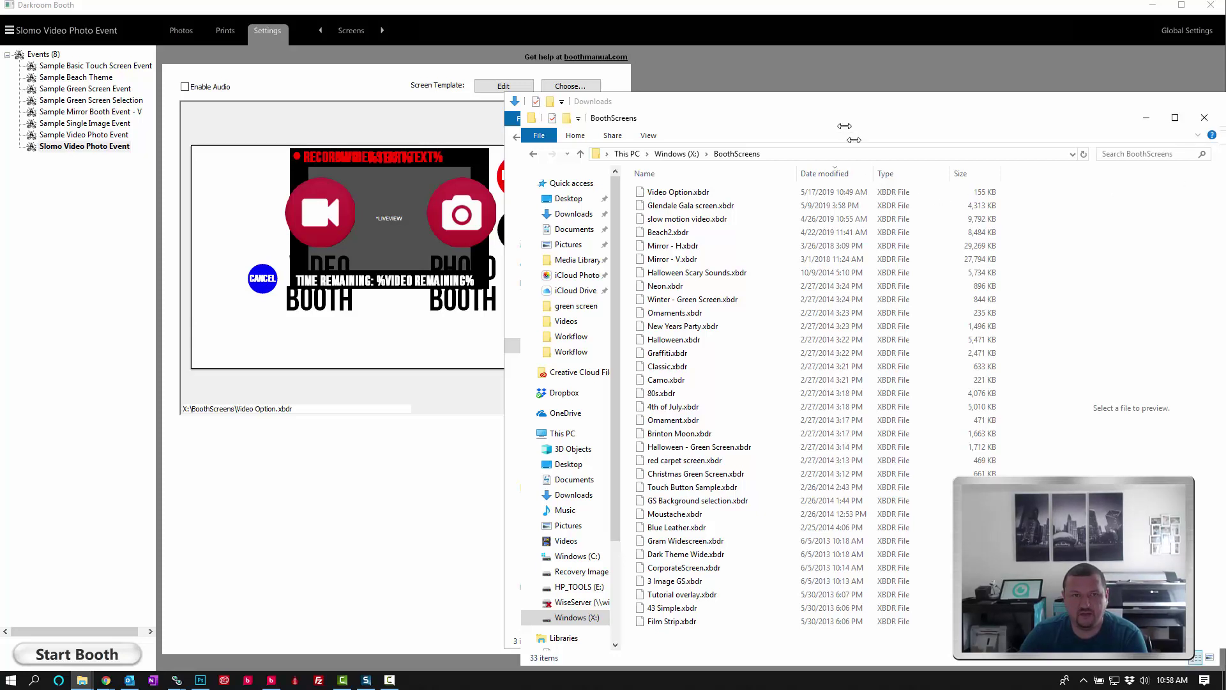
{"action": "left_click_drag", "start_coordinate": [1221, 128], "coordinate": [868, 125]}
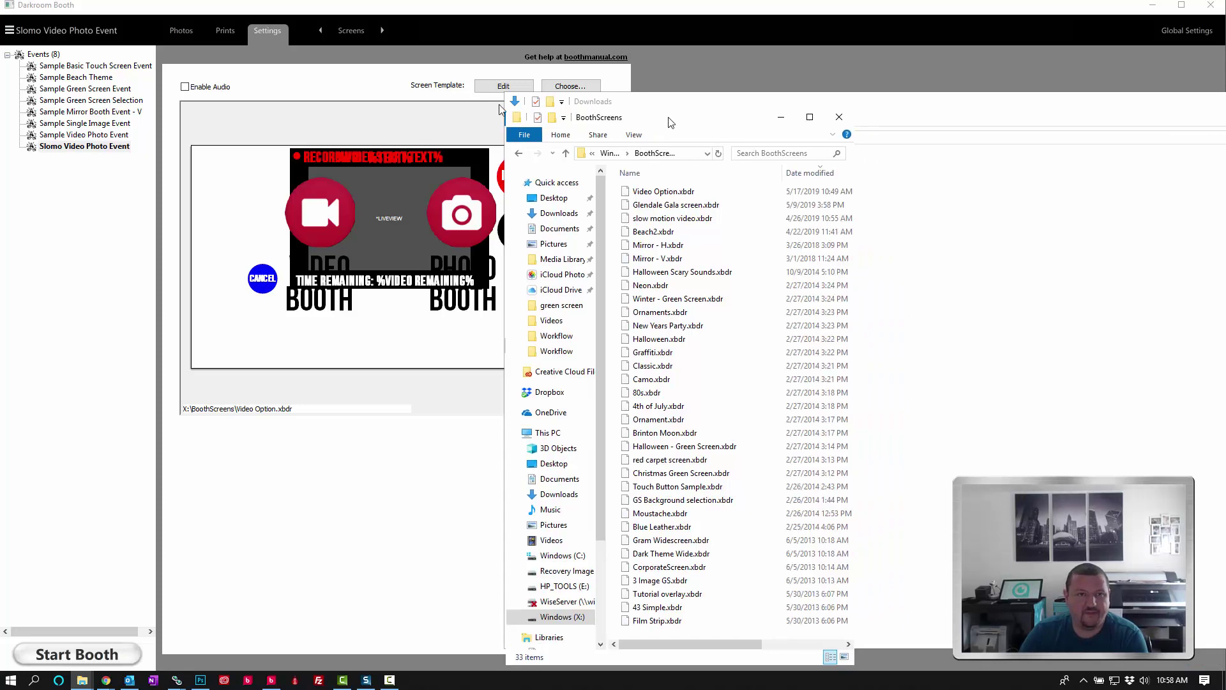
Copy Slowmo Booth.xbdr, photo_video_boomerang.xbdr and 4PhotoBoothxbdr.xbdr from their zips into BoothScreens.
{"action": "left_click_drag", "start_coordinate": [681, 125], "coordinate": [246, 88]}
{"action": "double_click", "coordinate": [639, 176]}
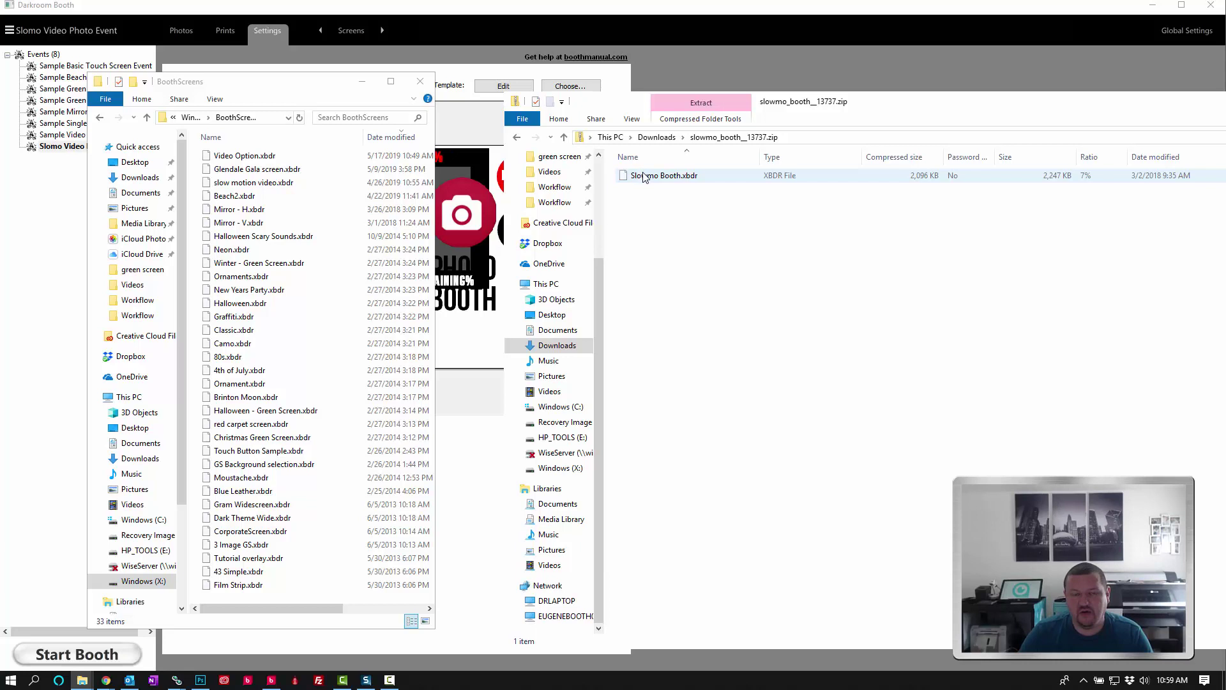
{"action": "left_click_drag", "start_coordinate": [644, 178], "coordinate": [300, 246]}
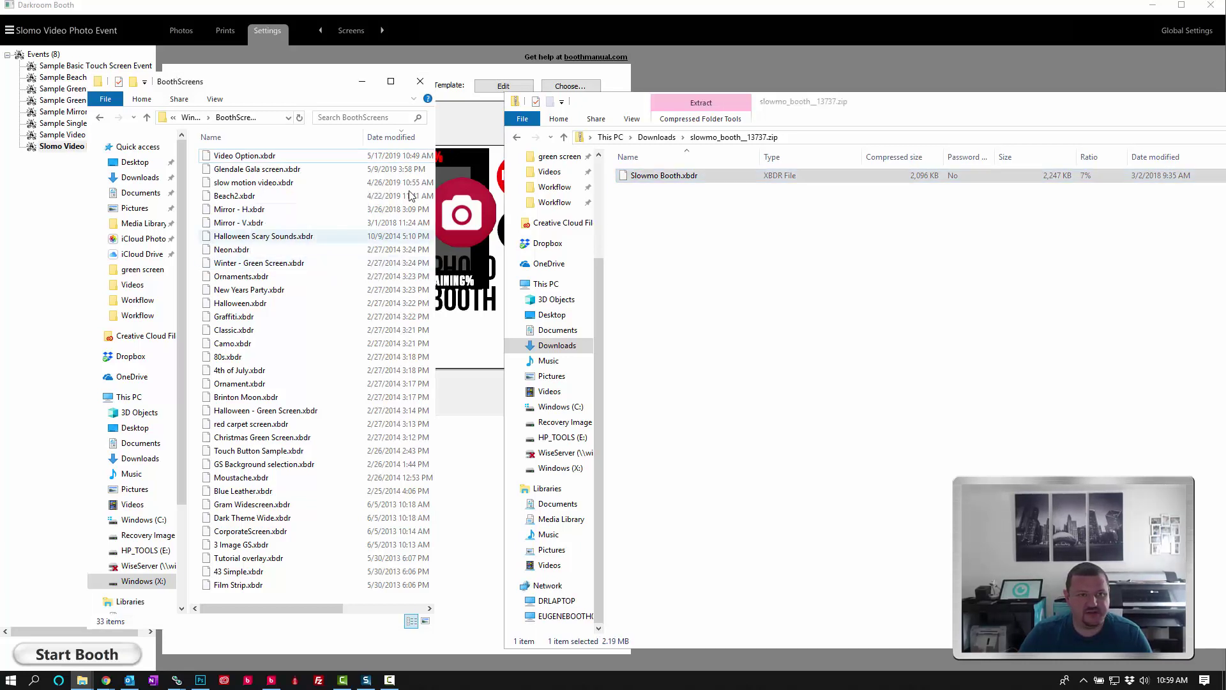
{"action": "left_click", "coordinate": [517, 137]}
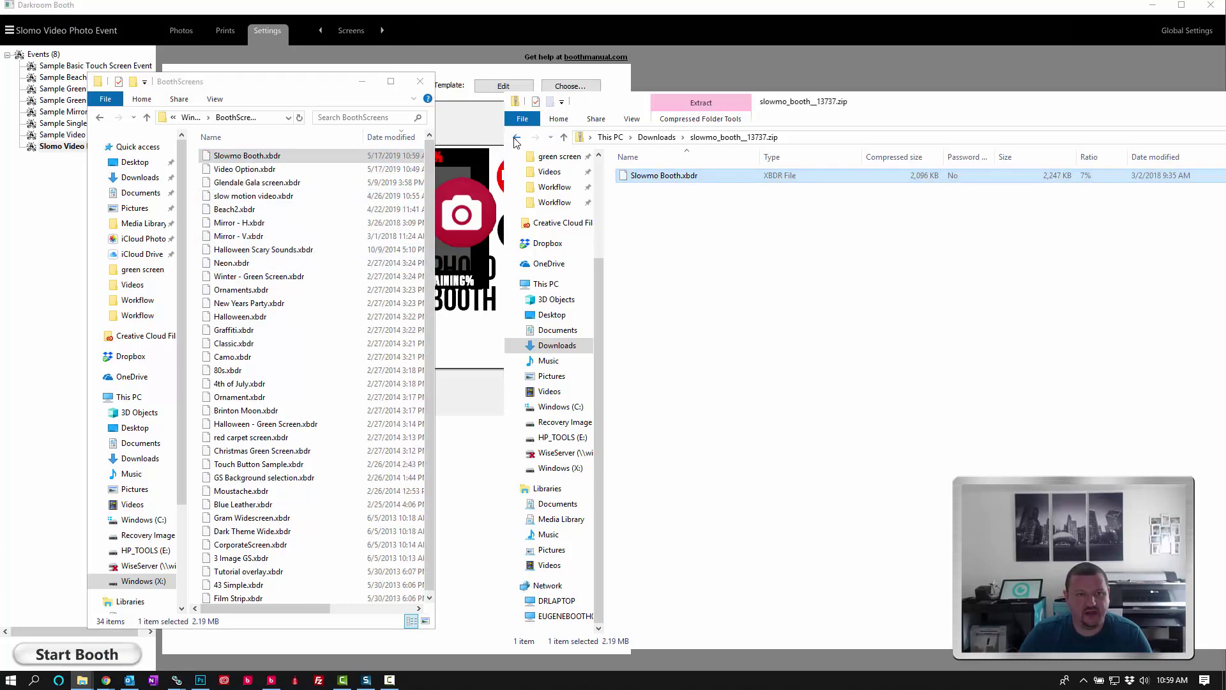
{"action": "double_click", "coordinate": [689, 182]}
{"action": "left_click_drag", "start_coordinate": [655, 178], "coordinate": [331, 269]}
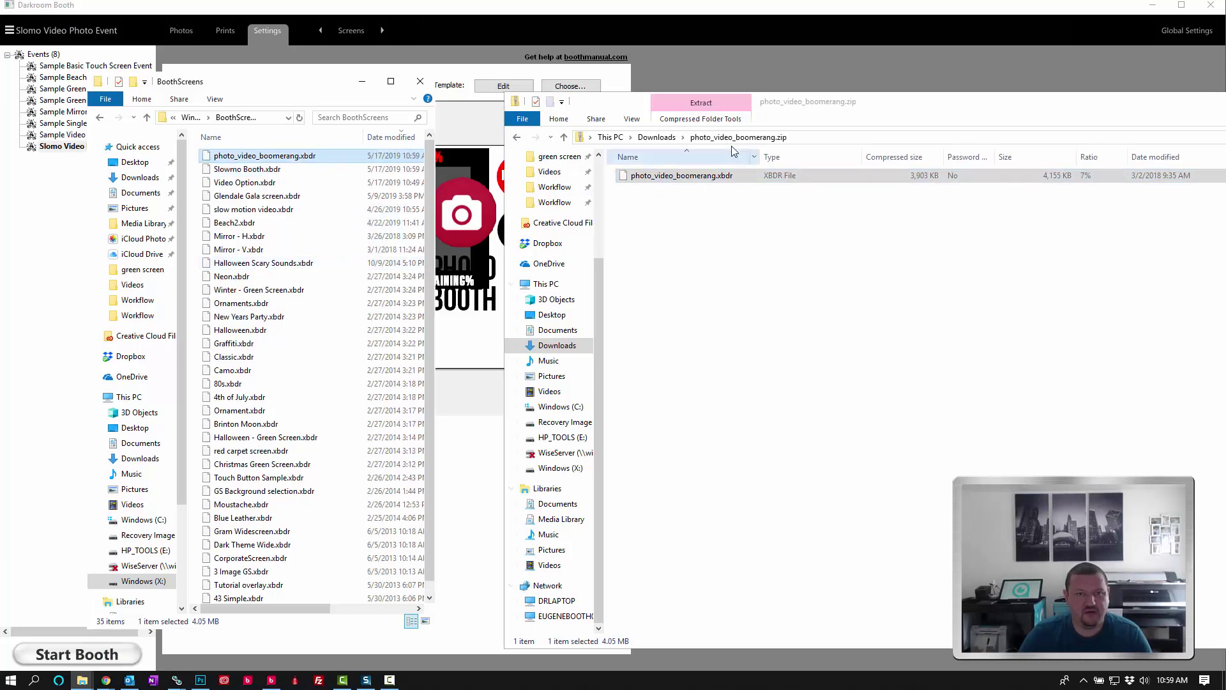
{"action": "left_click", "coordinate": [517, 138]}
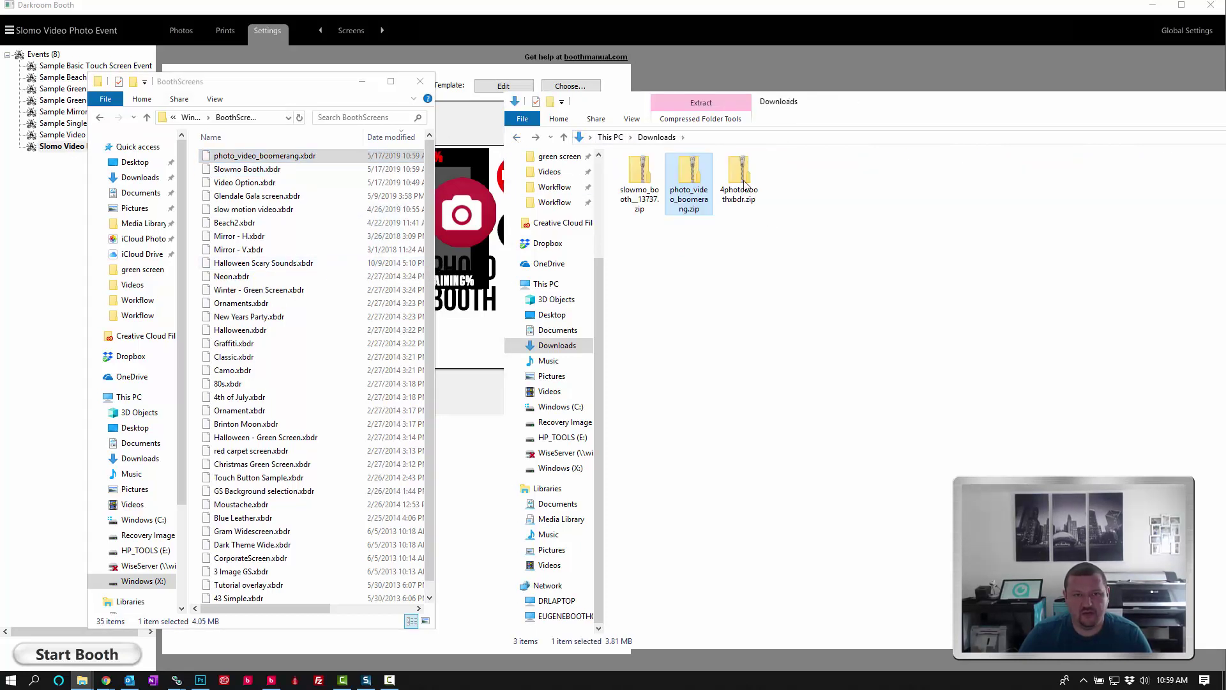
{"action": "double_click", "coordinate": [680, 206]}
{"action": "left_click_drag", "start_coordinate": [646, 176], "coordinate": [318, 305]}
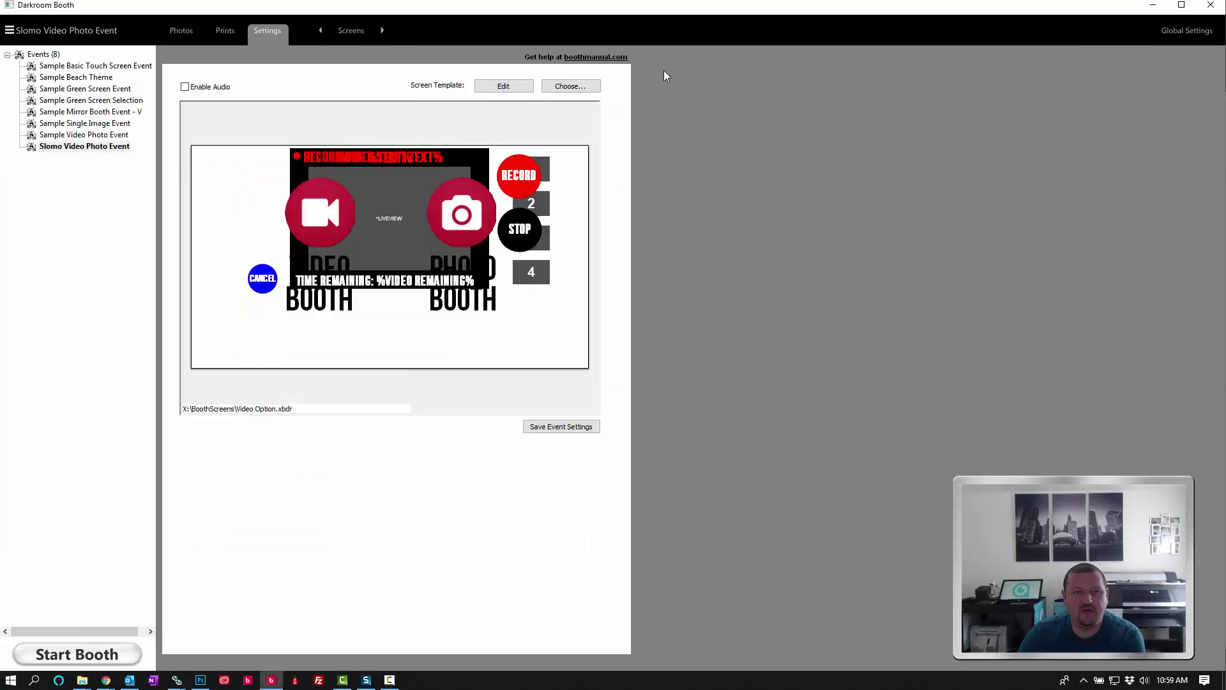
Load the 4PhotoBoothxbdr template as a new event, creating Photo+Gif Booth (4Pic).
{"action": "left_click", "coordinate": [566, 86]}
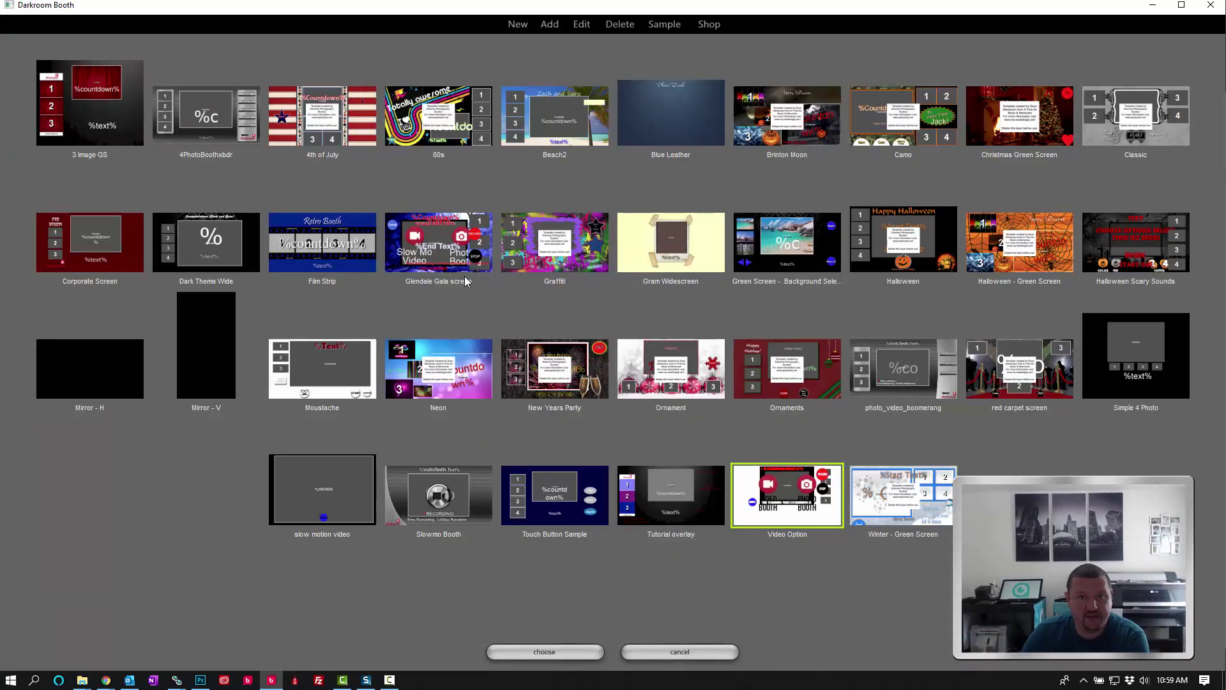
{"action": "left_click", "coordinate": [215, 123]}
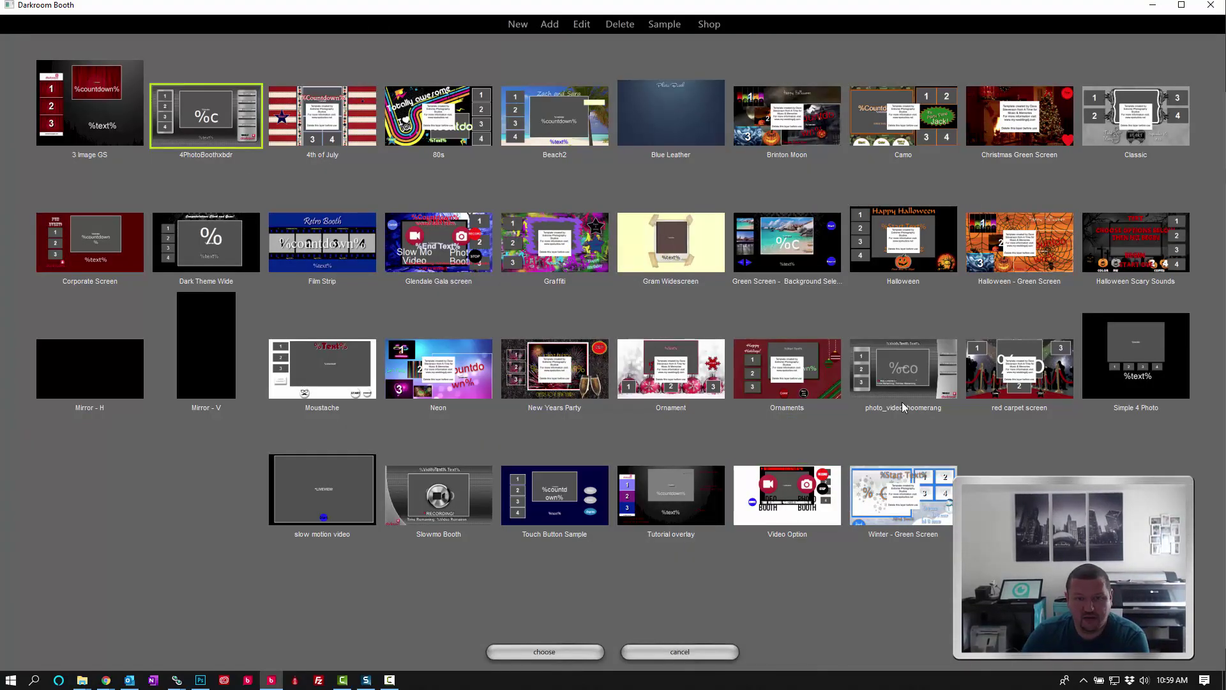
{"action": "left_click", "coordinate": [935, 382]}
{"action": "left_click", "coordinate": [455, 513]}
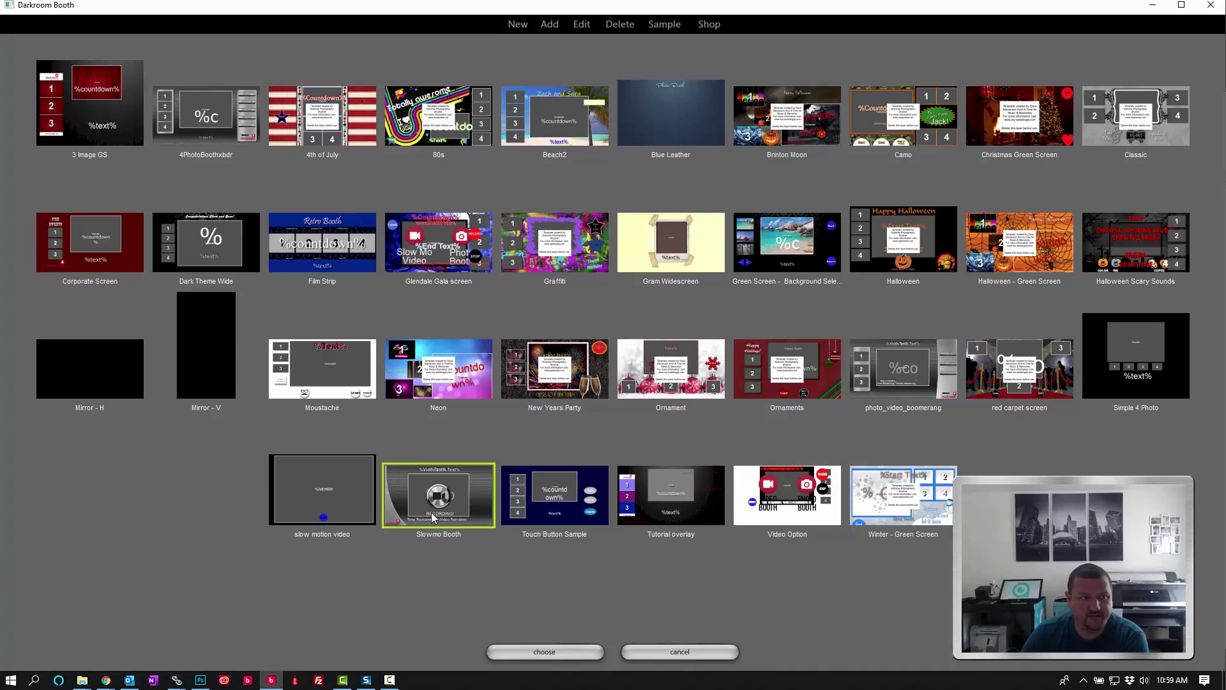
{"action": "left_click", "coordinate": [207, 117]}
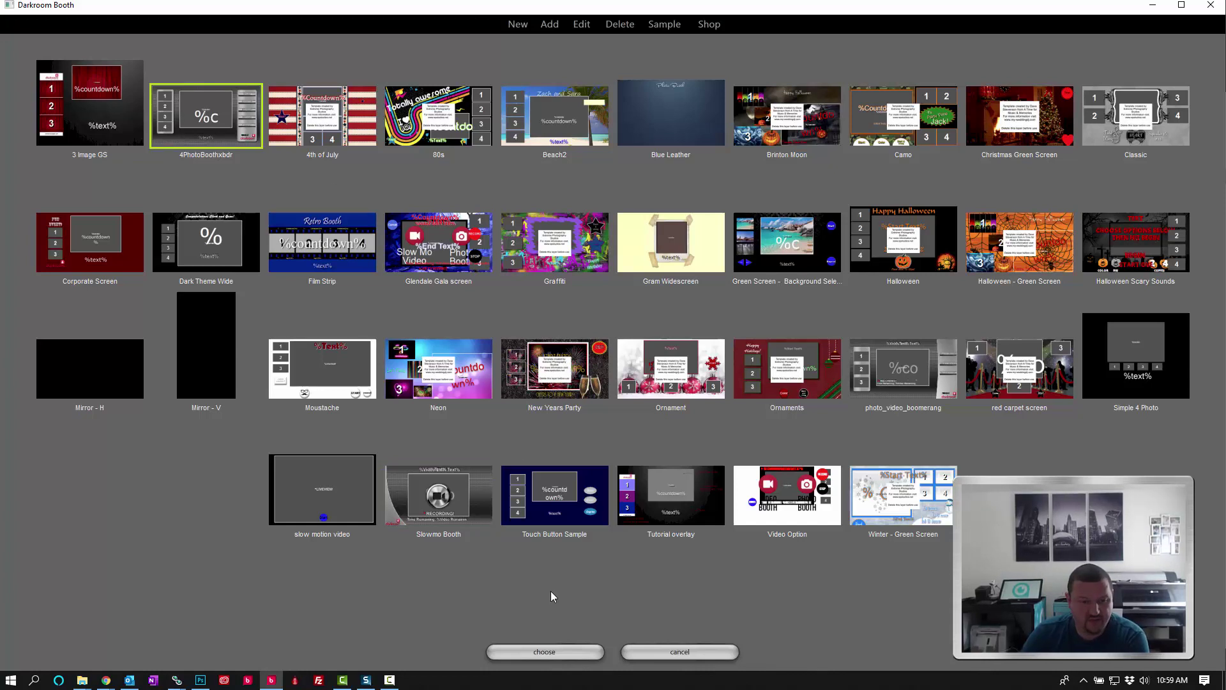
{"action": "left_click", "coordinate": [544, 649]}
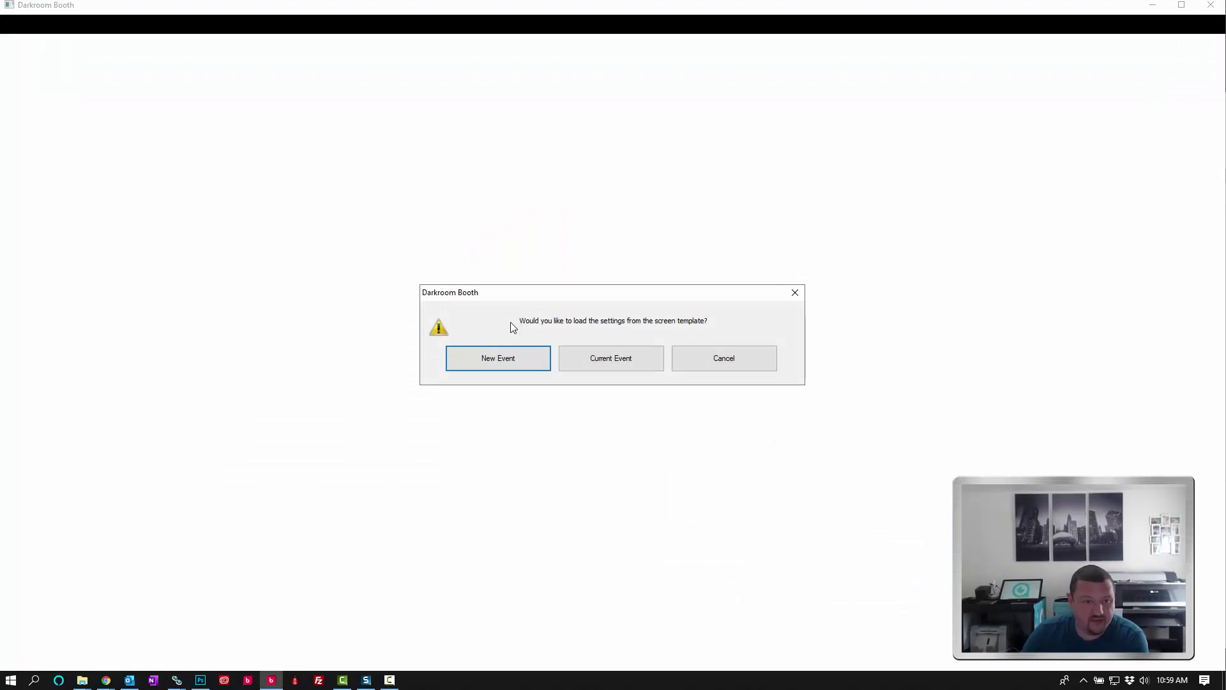
{"action": "left_click", "coordinate": [516, 358]}
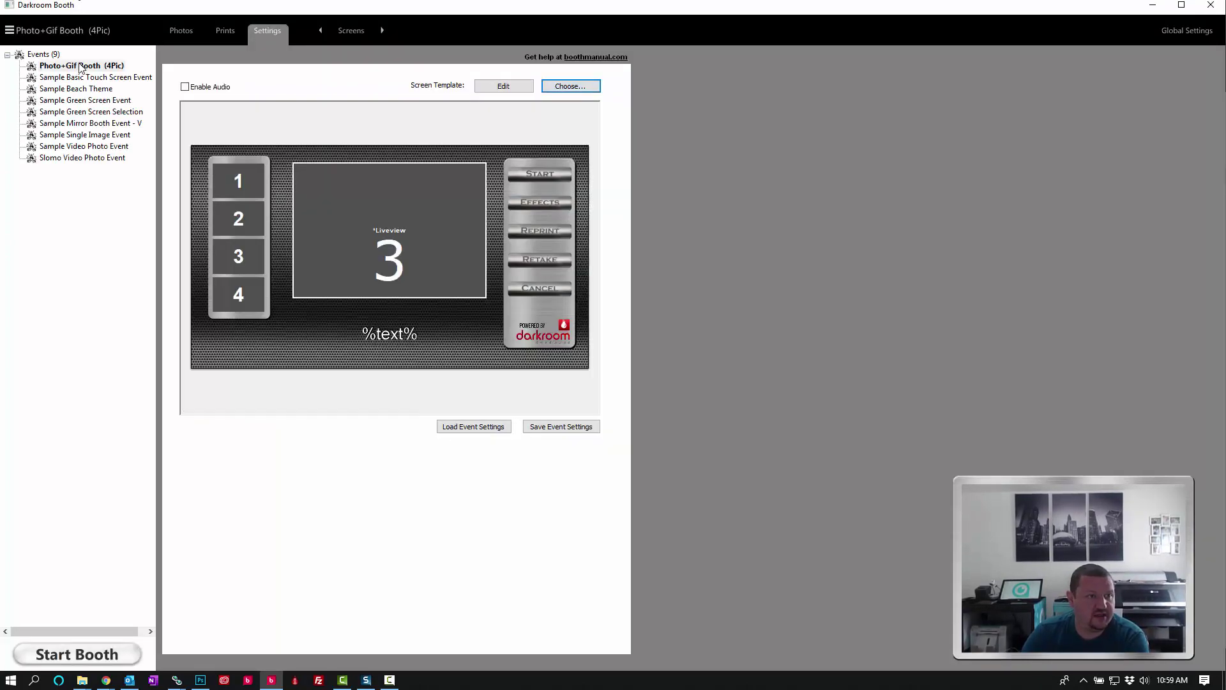
Create a Photo/Video/Burst Session (3Pic) event from the photo_video_boomerang template.
{"action": "left_click", "coordinate": [586, 91]}
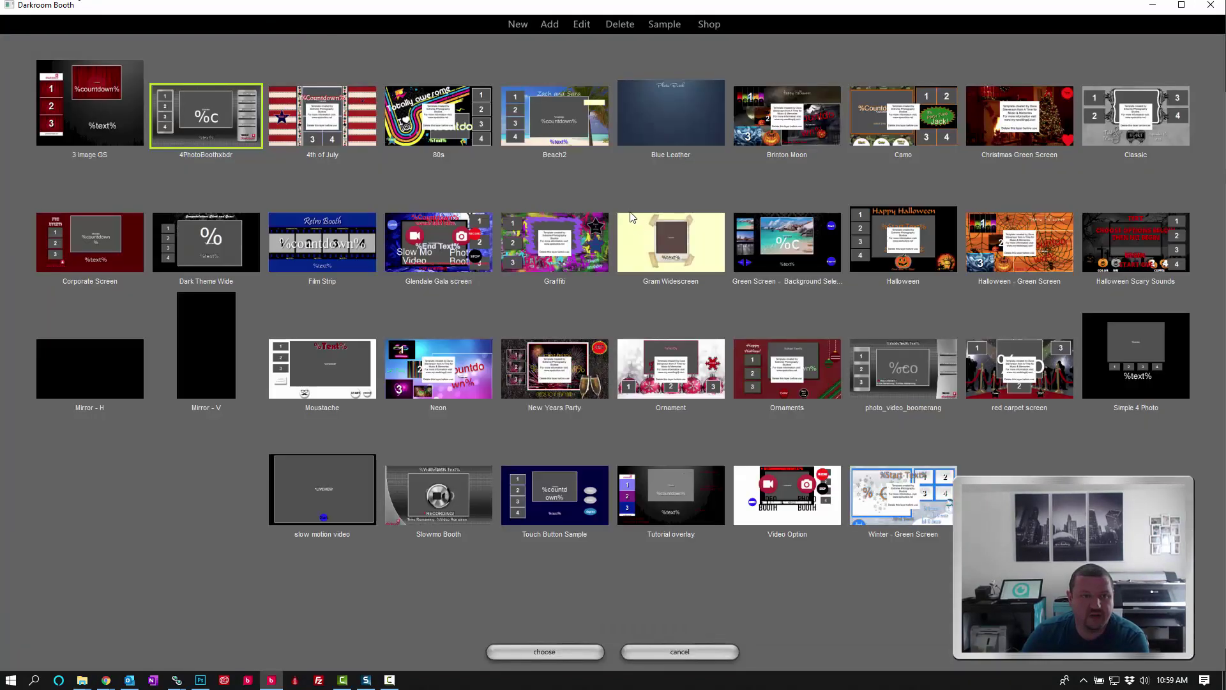
{"action": "left_click", "coordinate": [900, 371]}
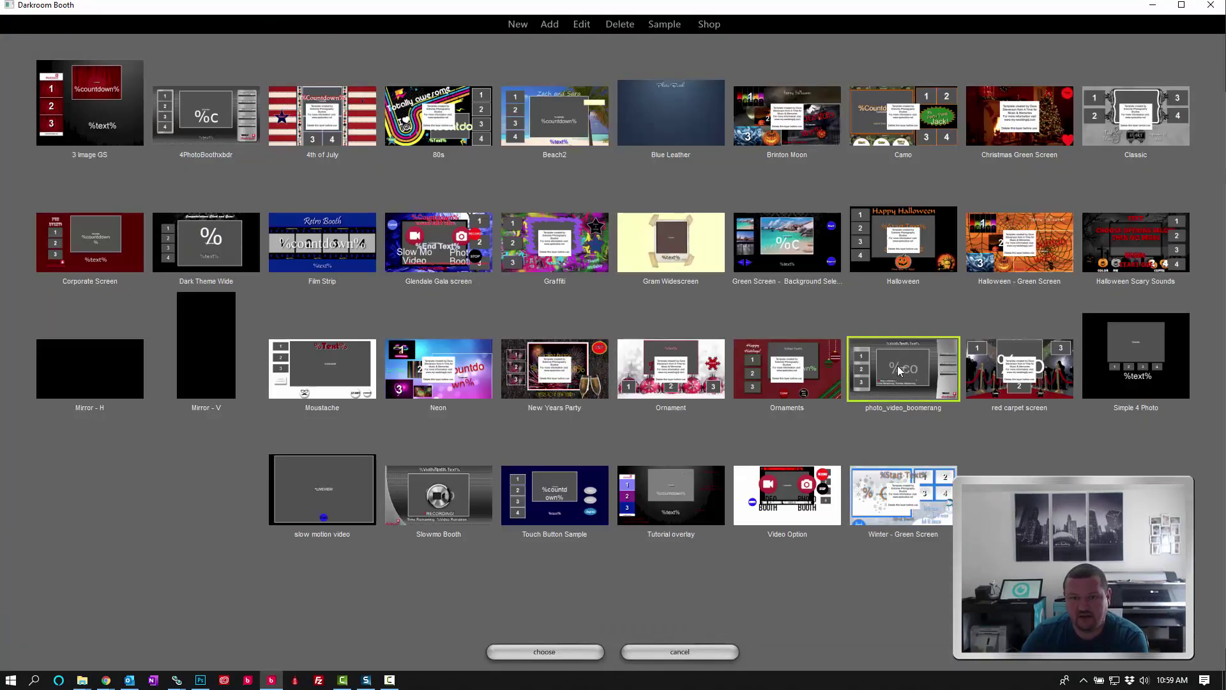
{"action": "left_click", "coordinate": [551, 651]}
{"action": "left_click", "coordinate": [493, 353]}
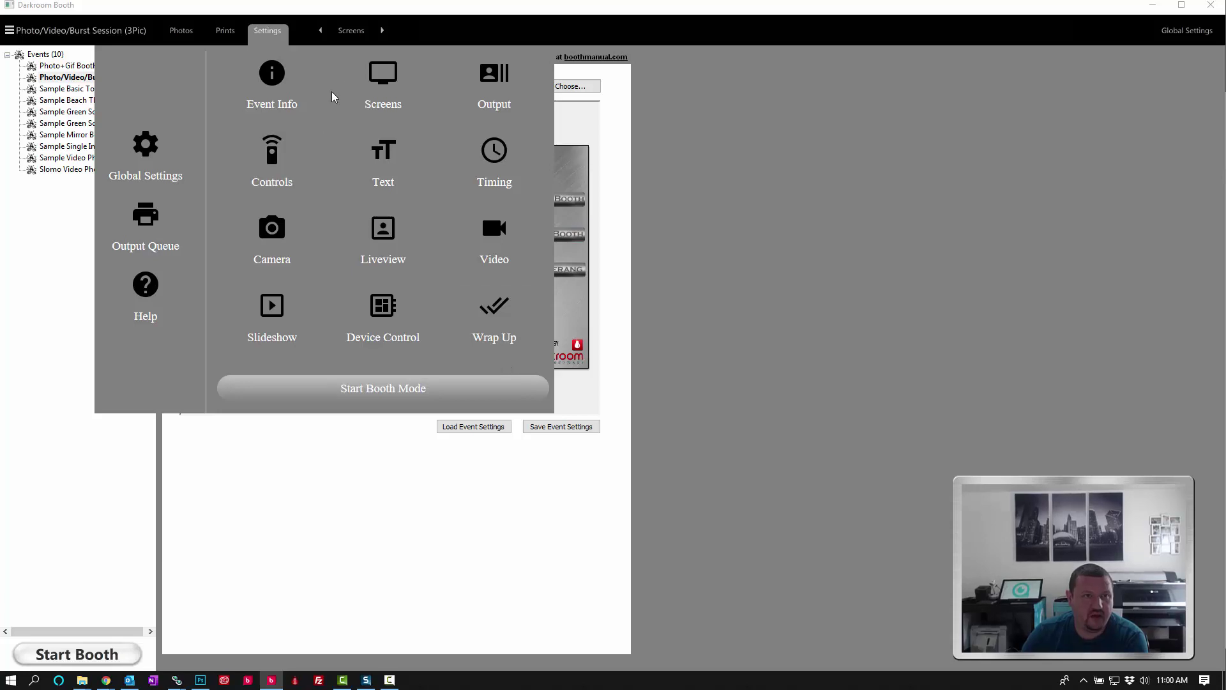
Create a Slowmo Video Session event from the Slowmo Booth template, then close the Settings menu.
{"action": "left_click", "coordinate": [591, 87]}
{"action": "key", "text": "Escape"}
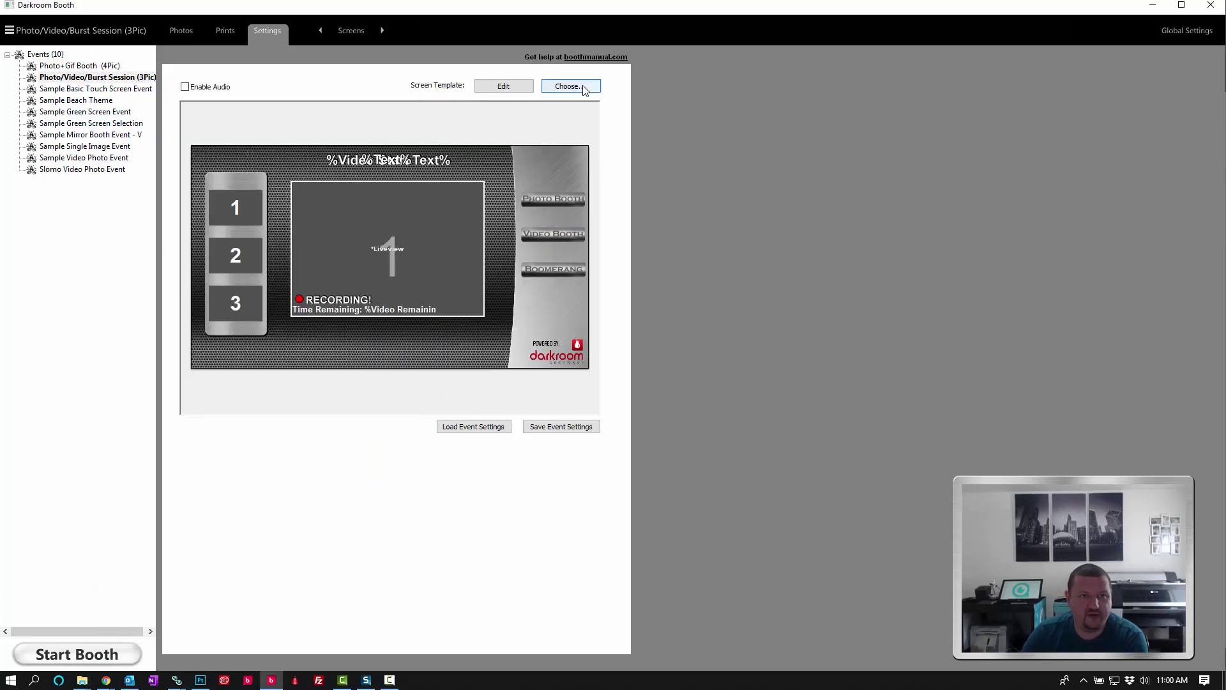
{"action": "left_click", "coordinate": [590, 87]}
{"action": "left_click", "coordinate": [449, 511]}
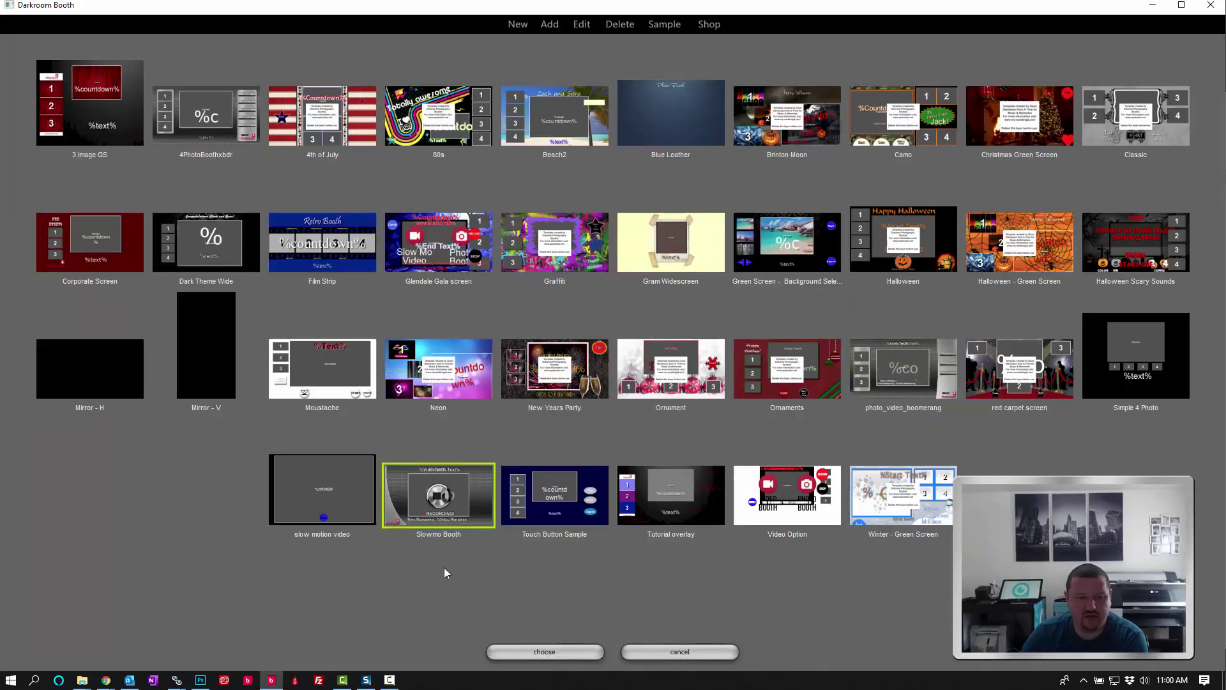
{"action": "left_click", "coordinate": [548, 652]}
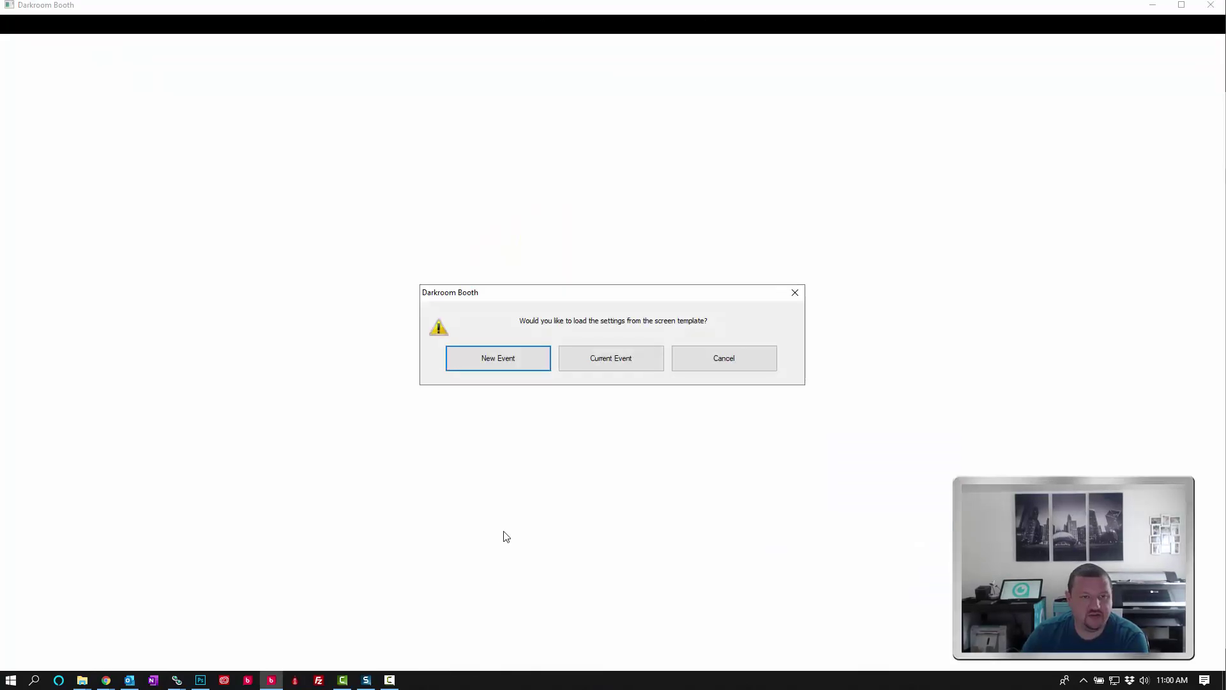
{"action": "left_click", "coordinate": [492, 362]}
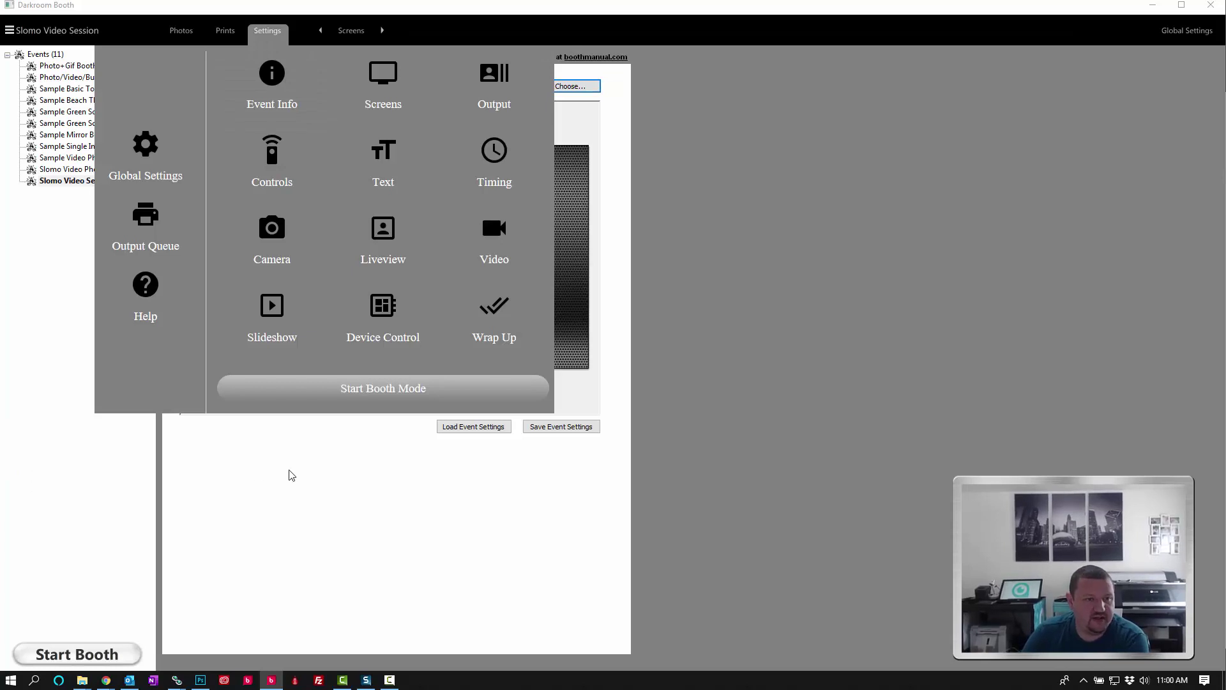
{"action": "left_click", "coordinate": [468, 629]}
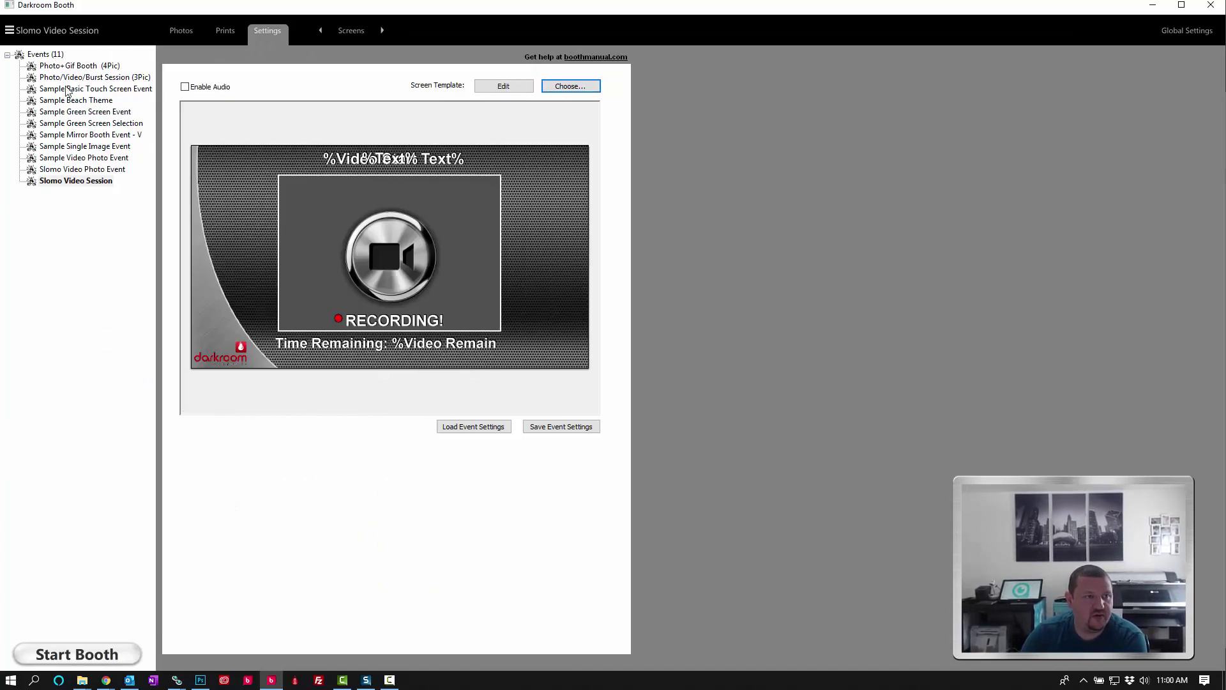
Review the Photo+Gif Booth (4Pic), Photo/Video/Burst Session (3Pic) and Slowmo Video Session events, ending on Photo+Gif Booth (4Pic).
{"action": "left_click", "coordinate": [62, 68]}
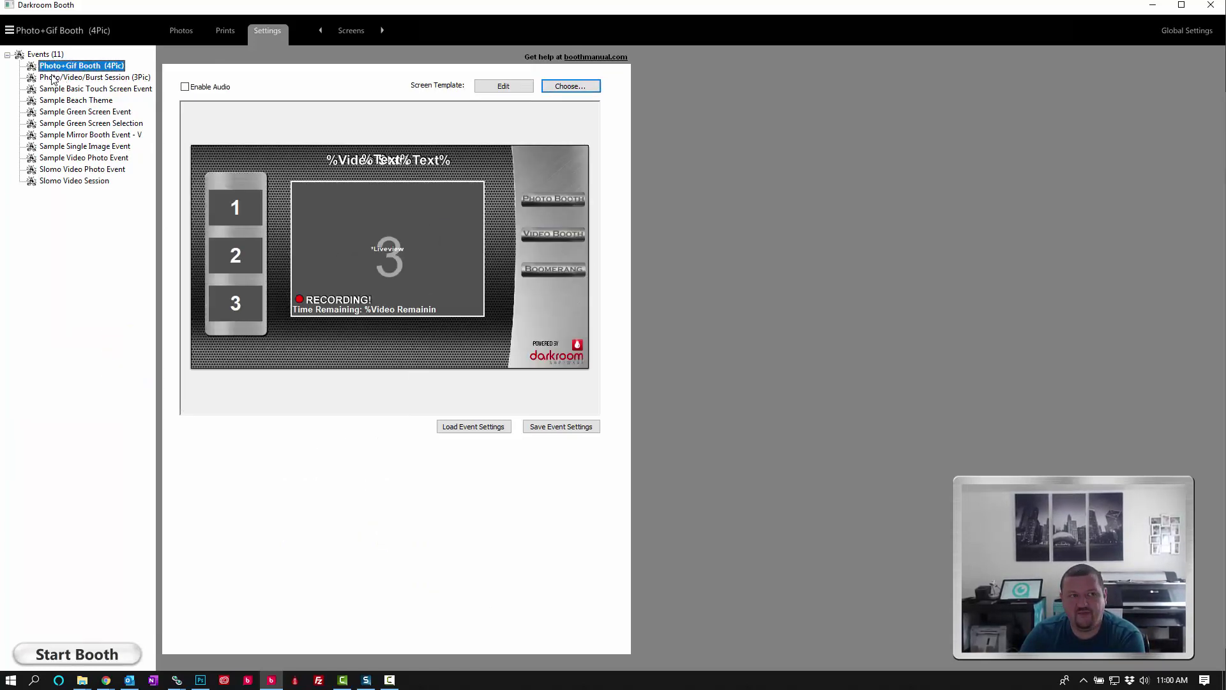
{"action": "left_click", "coordinate": [57, 78]}
{"action": "left_click", "coordinate": [56, 184]}
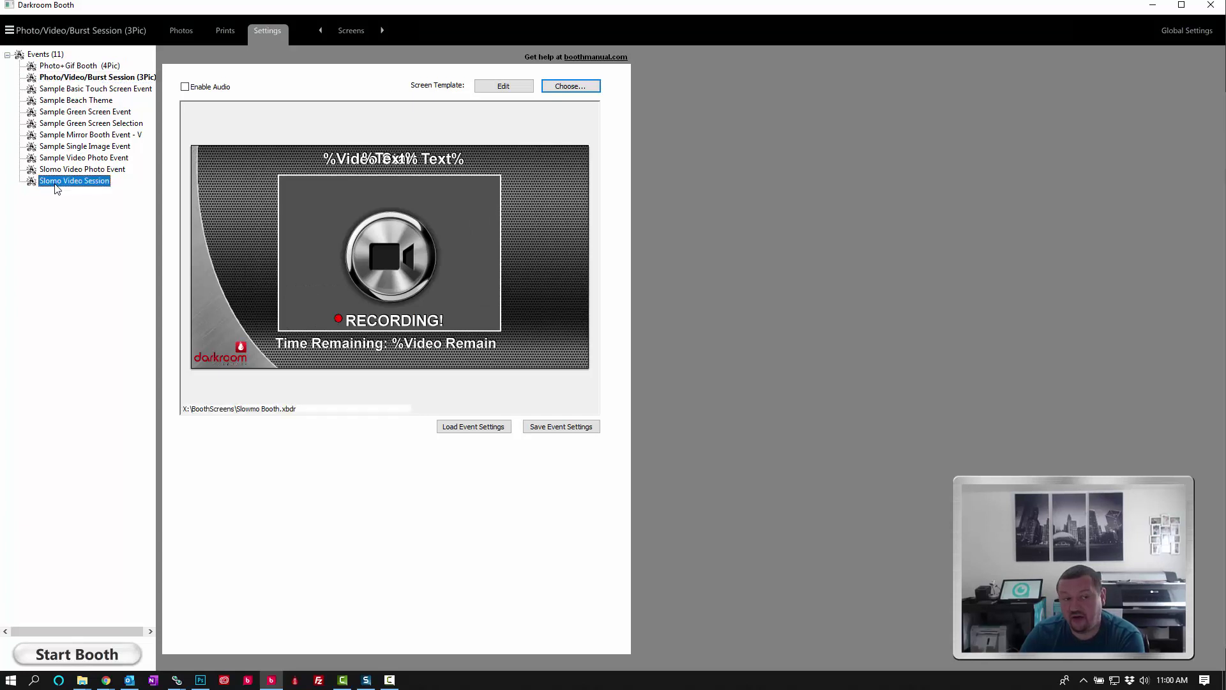
{"action": "left_click", "coordinate": [59, 78]}
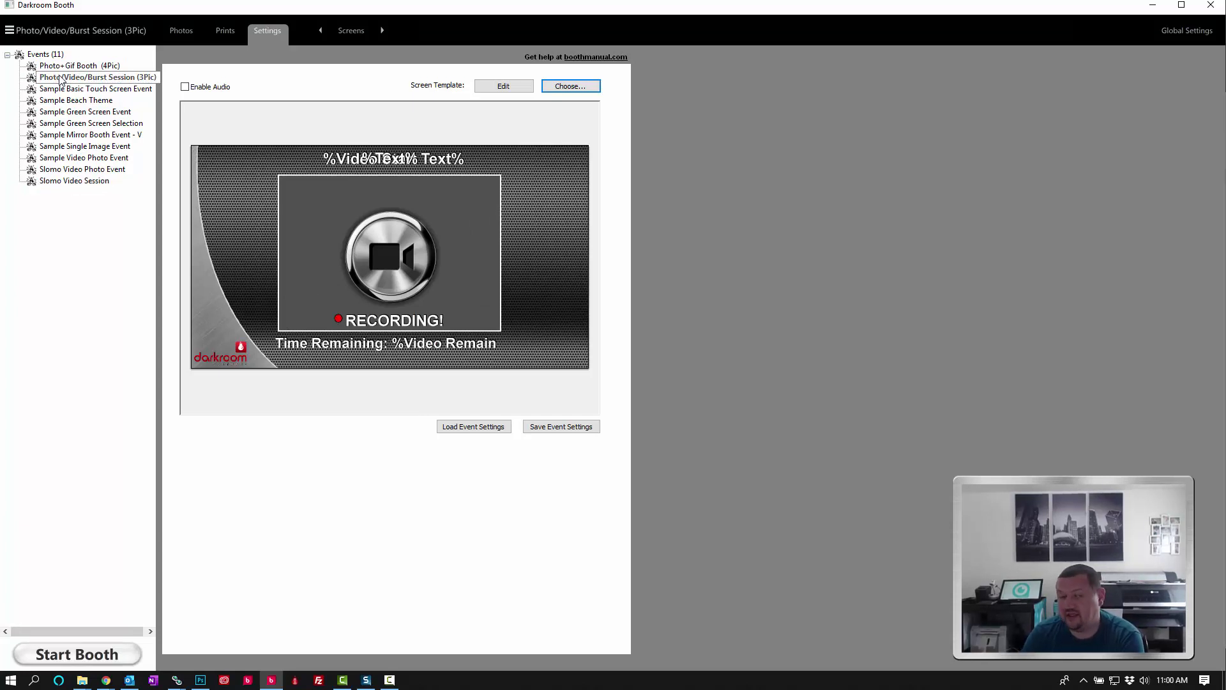
{"action": "left_click", "coordinate": [60, 78]}
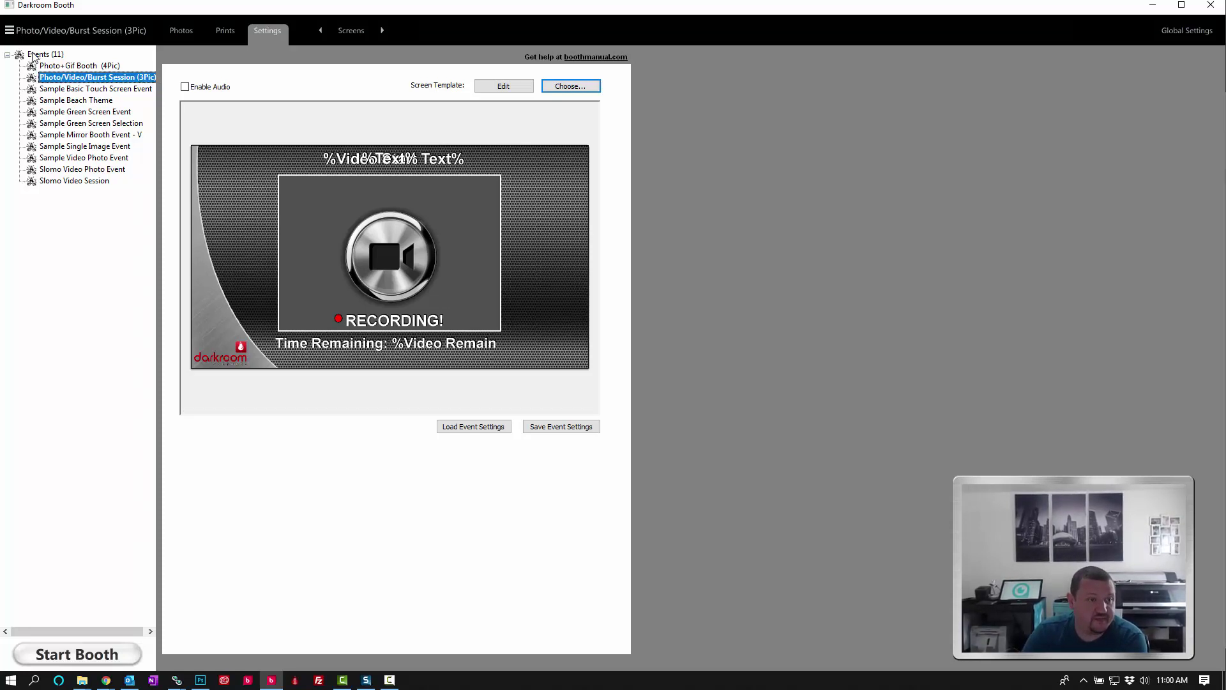
{"action": "left_click", "coordinate": [52, 69]}
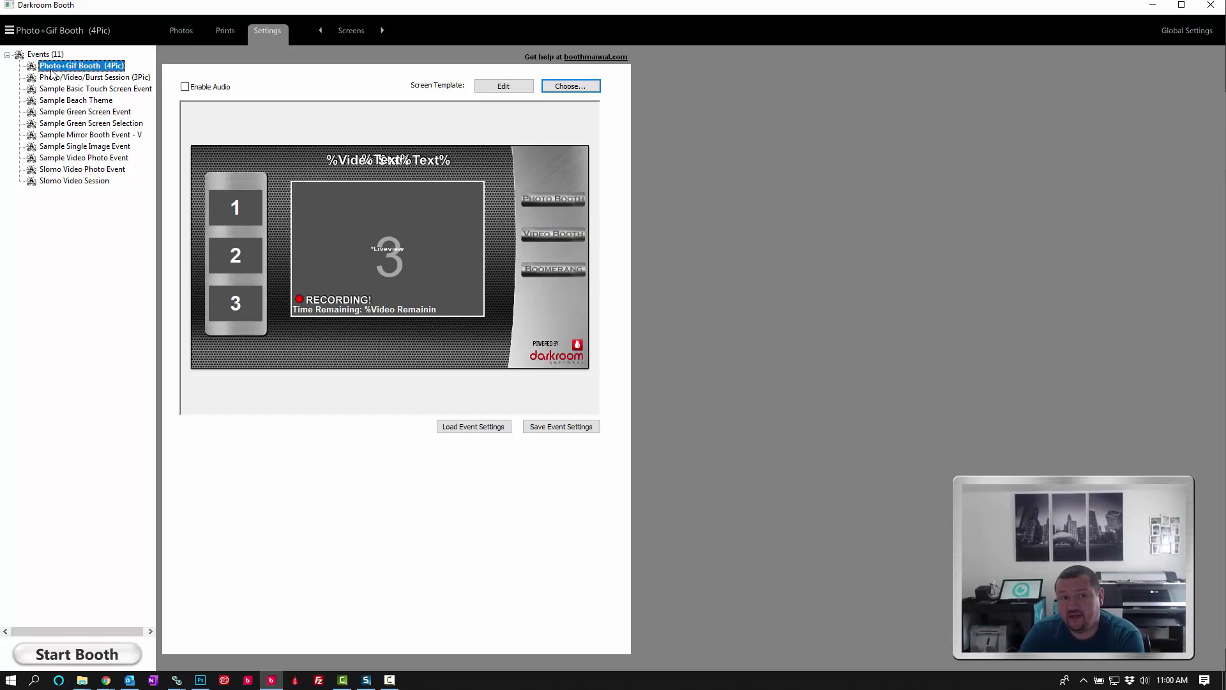